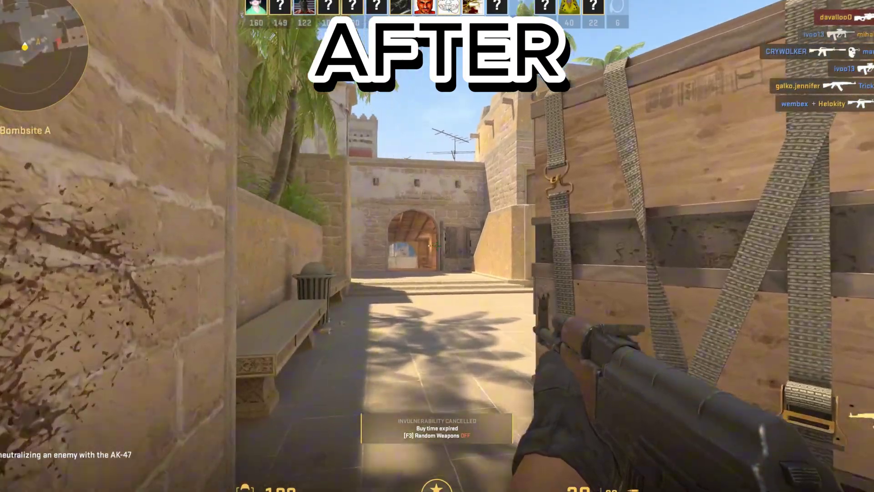
click(437, 245)
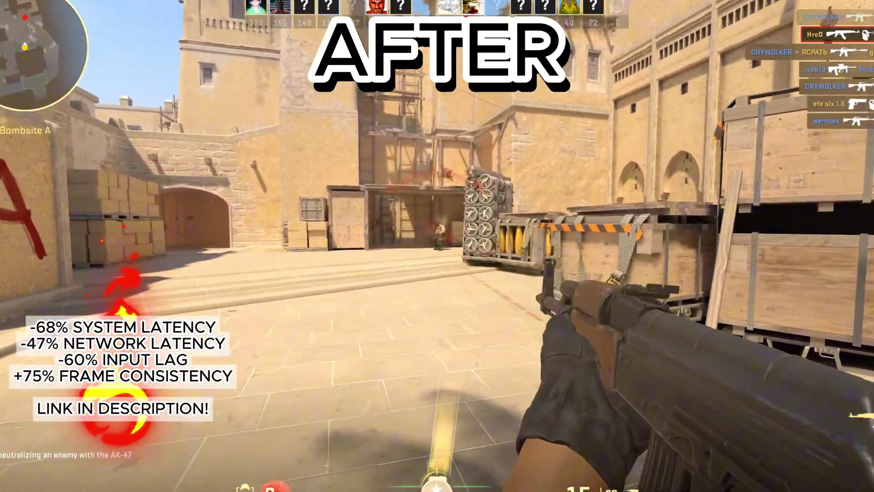
click(437, 245)
key(f)
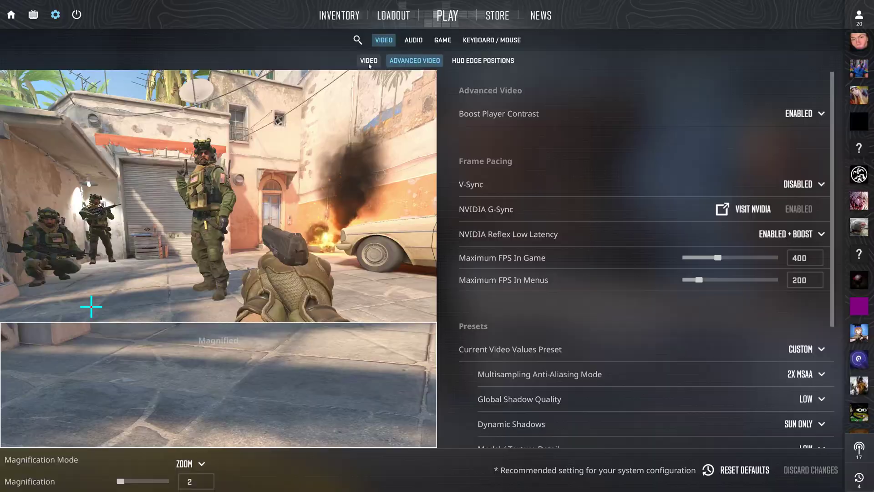
In the basic video settings, set the display mode to Fullscreen and the resolution to 2560x1440.
click(369, 63)
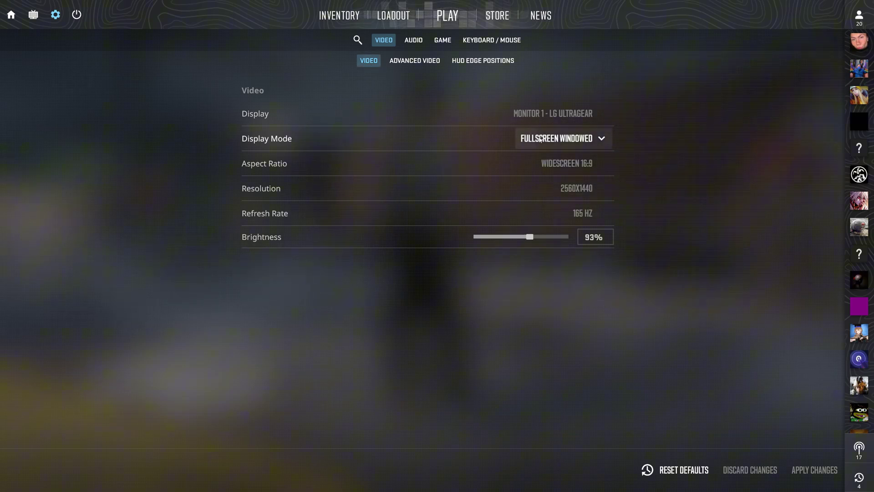
click(542, 139)
click(544, 177)
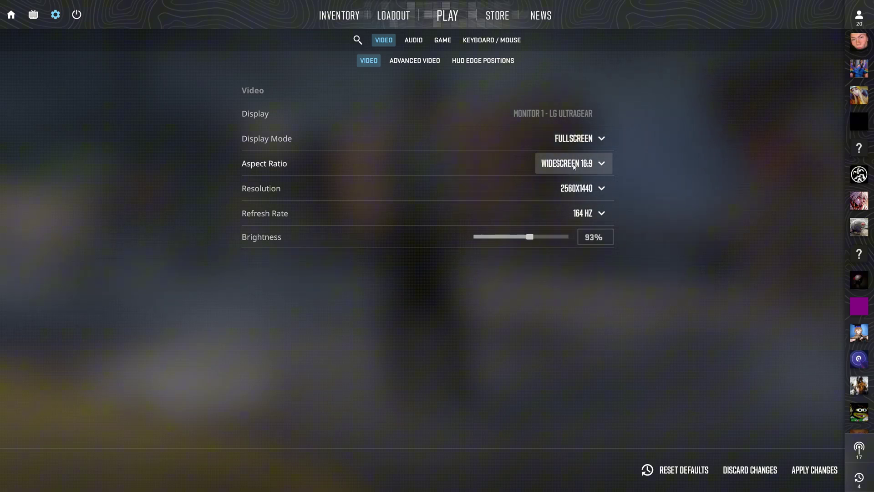
click(597, 188)
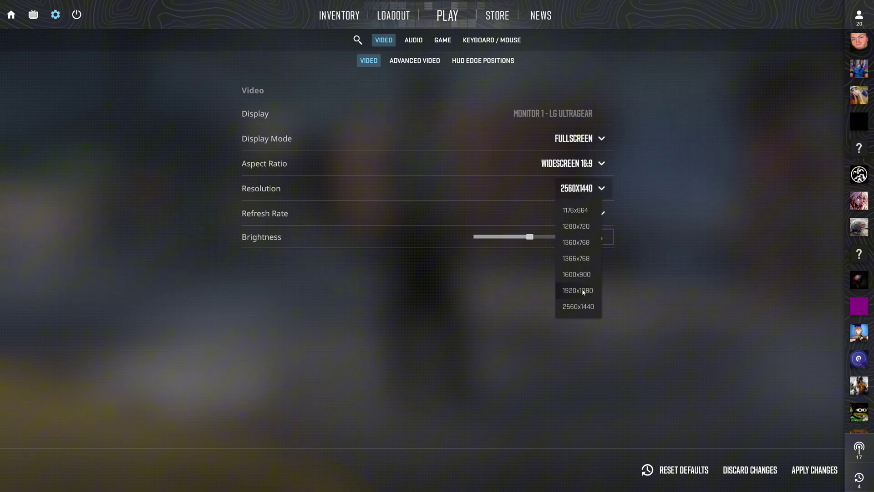
click(587, 306)
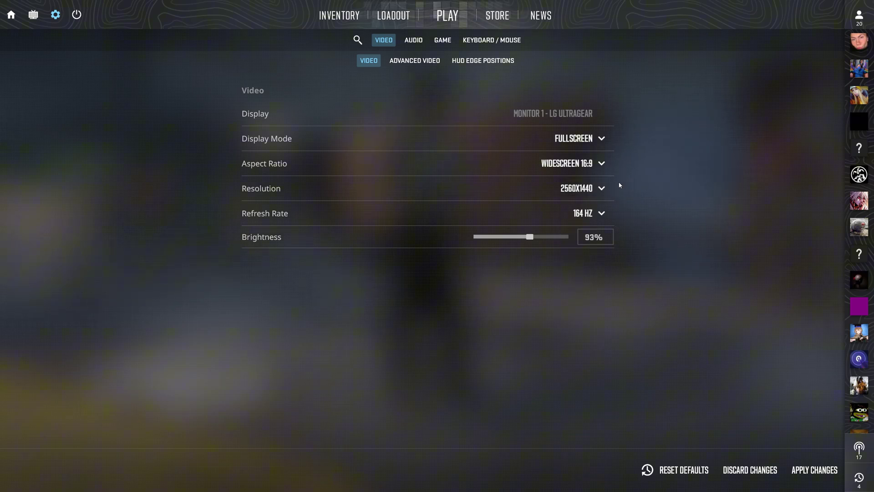
Review the available resolution and aspect ratio options, and set the refresh rate to 164 Hz.
click(603, 188)
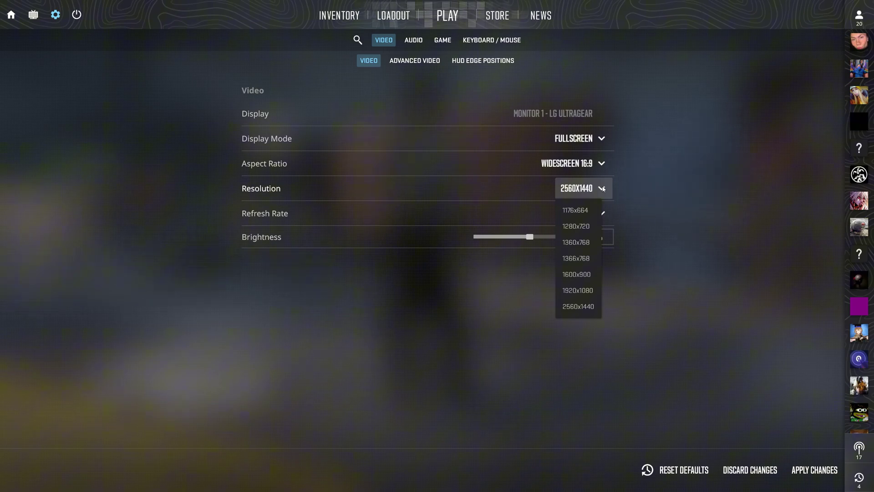
click(601, 164)
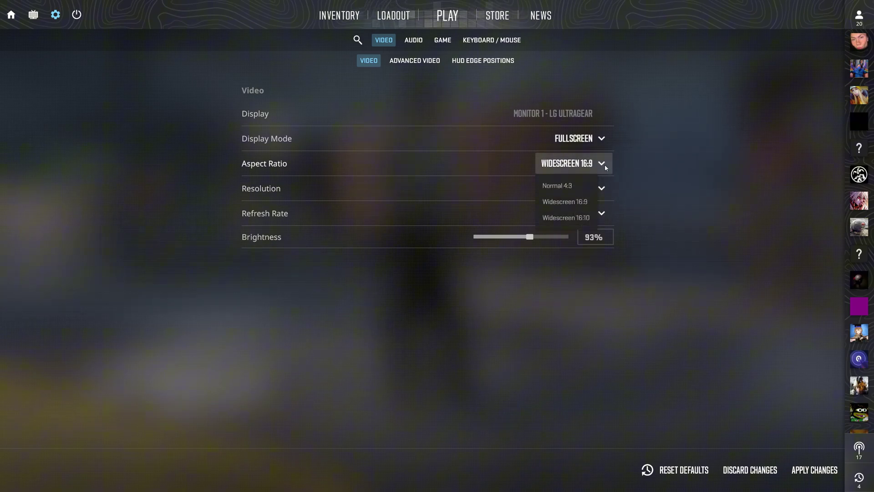
click(607, 168)
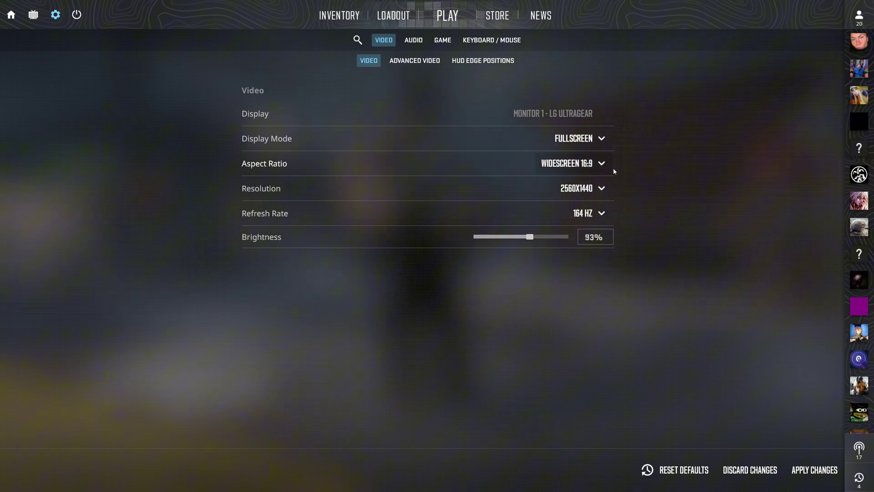
click(604, 214)
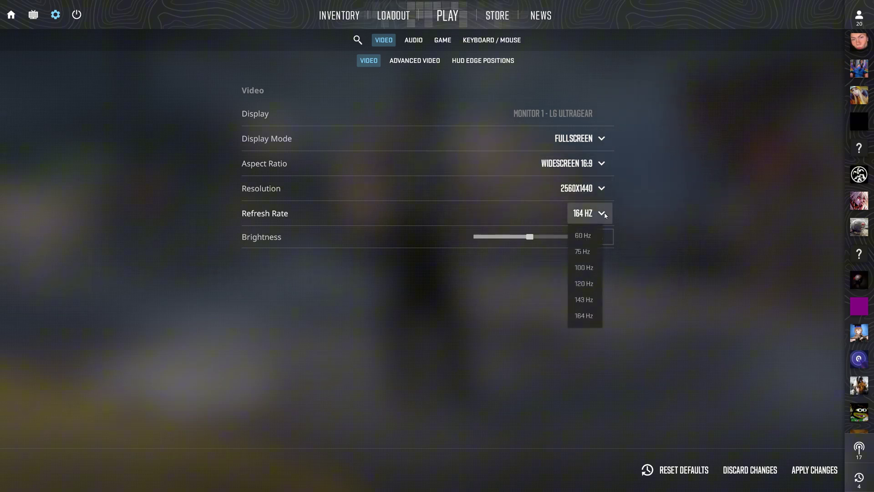
click(580, 316)
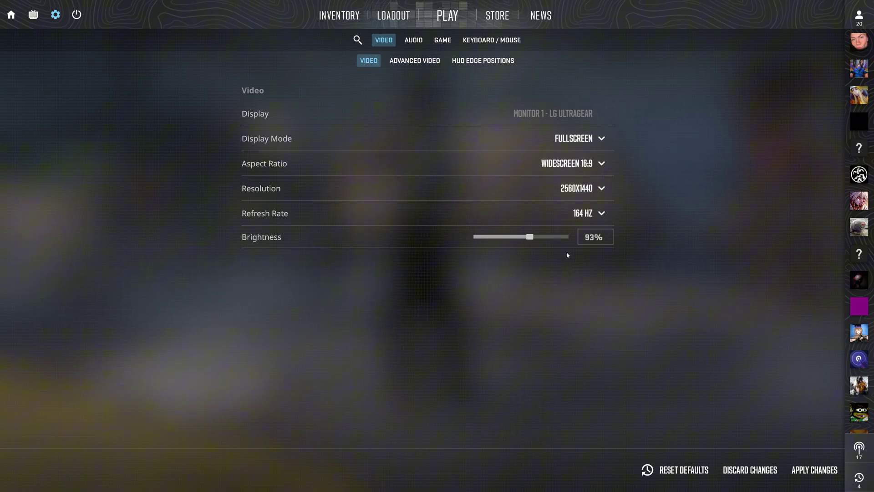
click(563, 171)
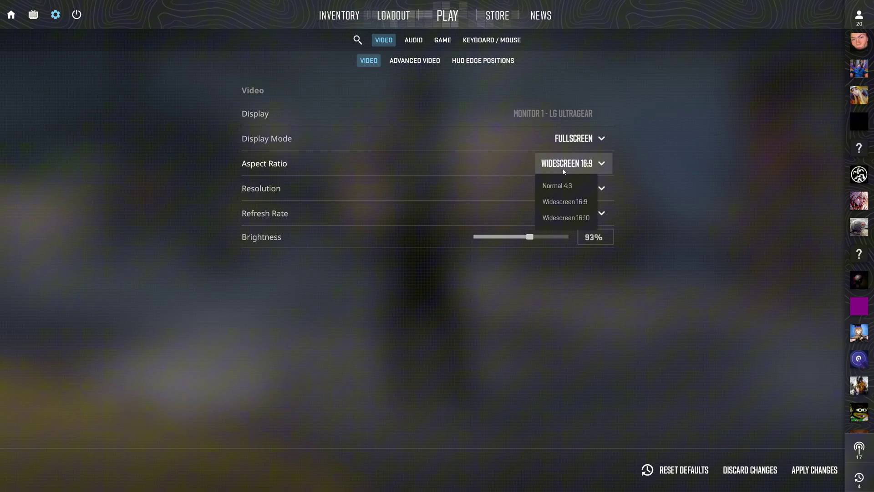
click(563, 172)
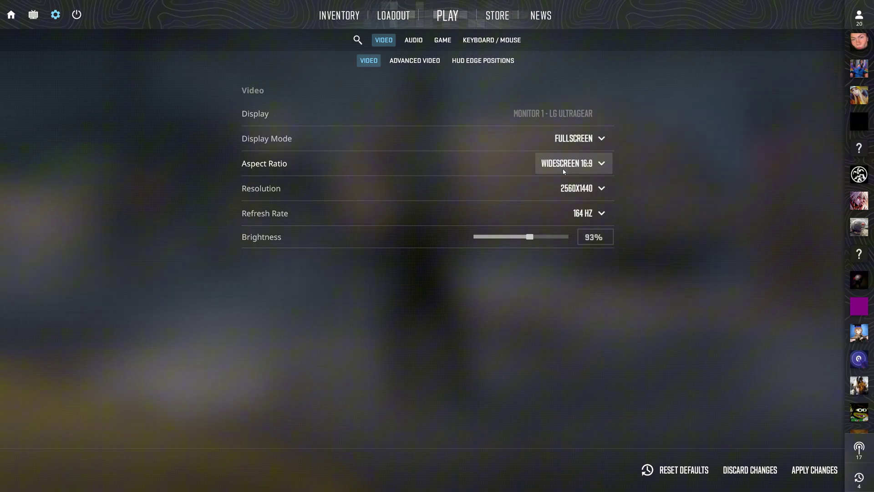
In the advanced video settings, set Boost Player Contrast to Enabled and V-Sync to Disabled.
click(423, 61)
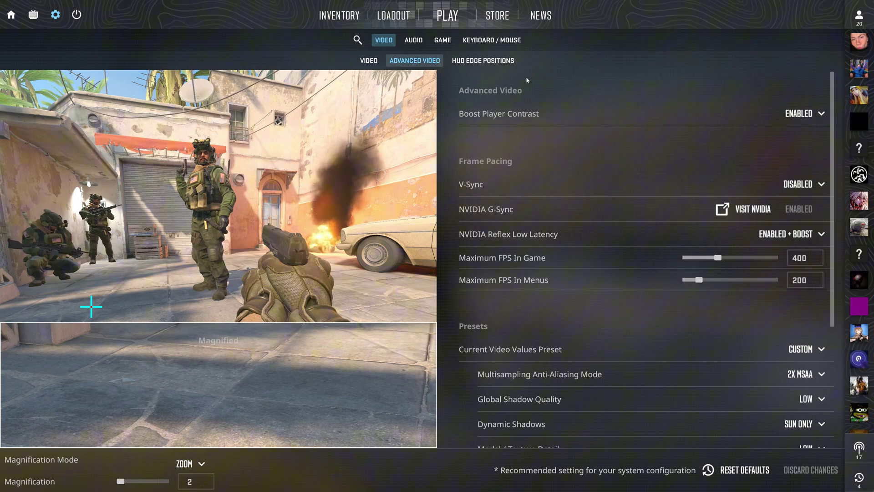
click(804, 118)
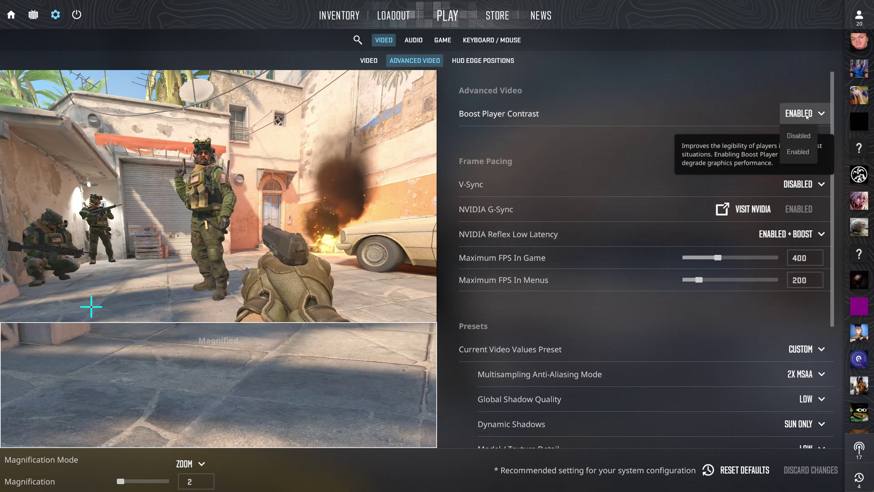
click(797, 152)
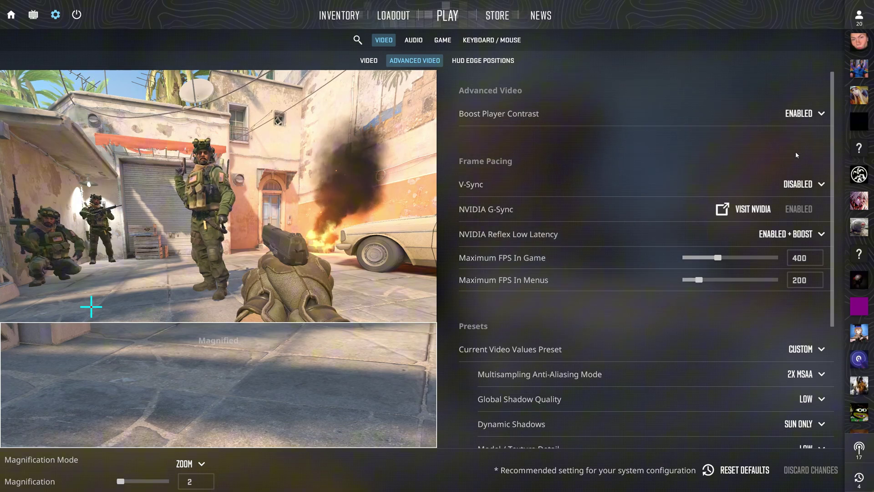
click(800, 184)
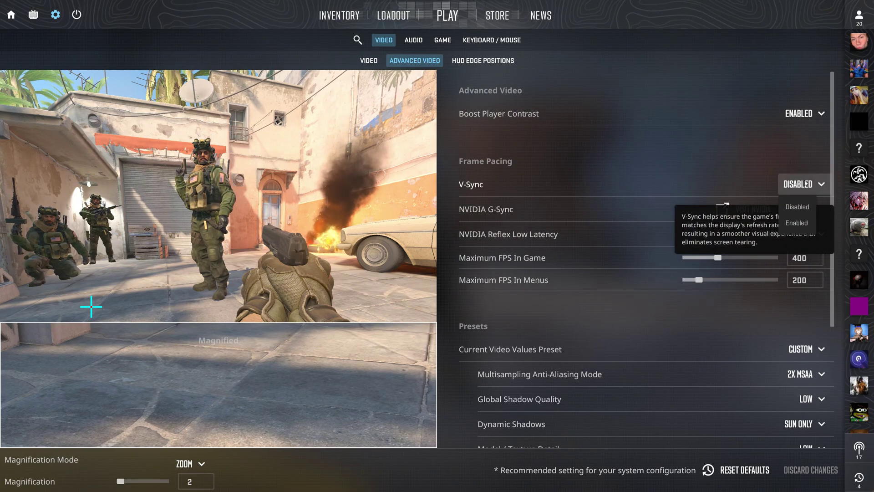
click(798, 207)
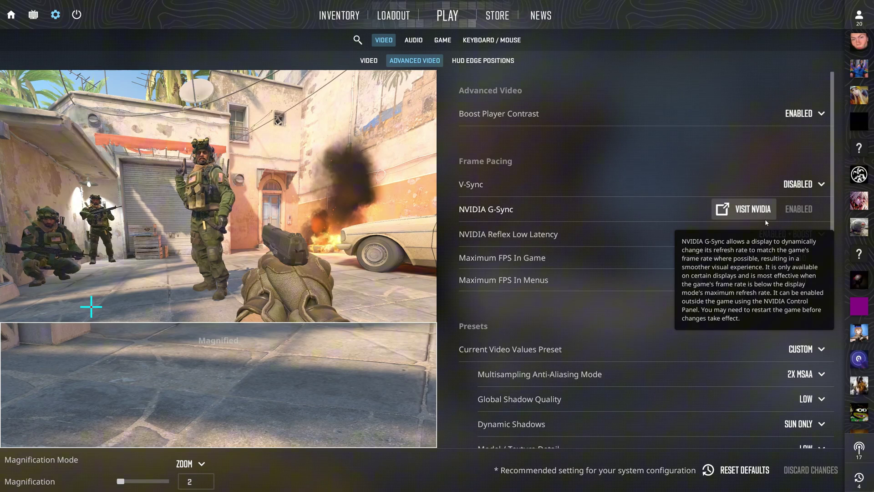
Set the multisampling anti-aliasing mode to 2X MSAA and keep global shadow quality on Low.
scroll(783, 291, down, 1)
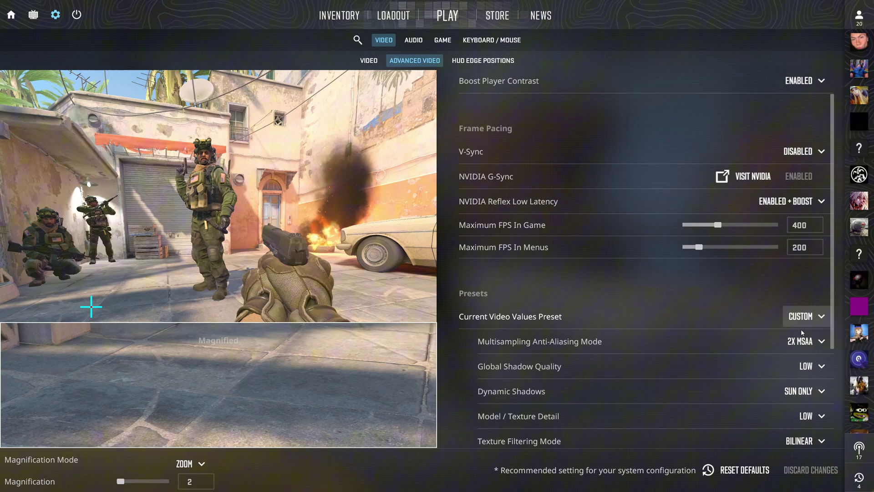
click(803, 341)
click(803, 395)
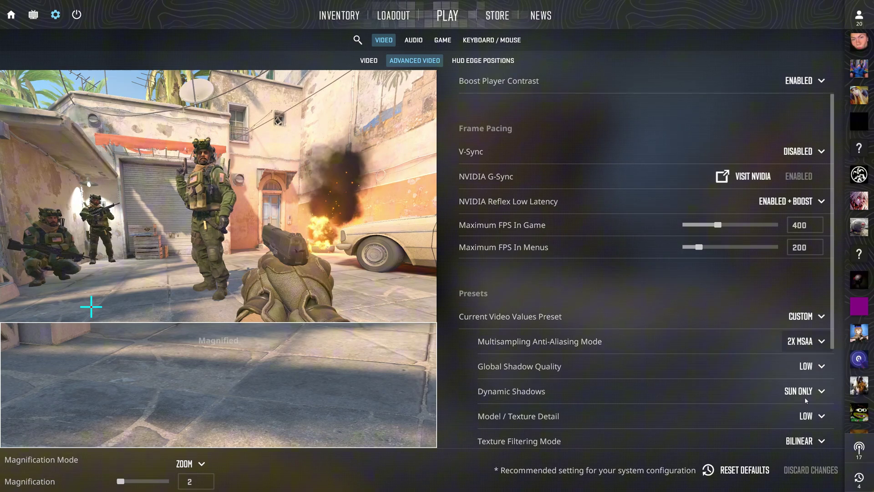
scroll(810, 352, down, 1)
click(810, 340)
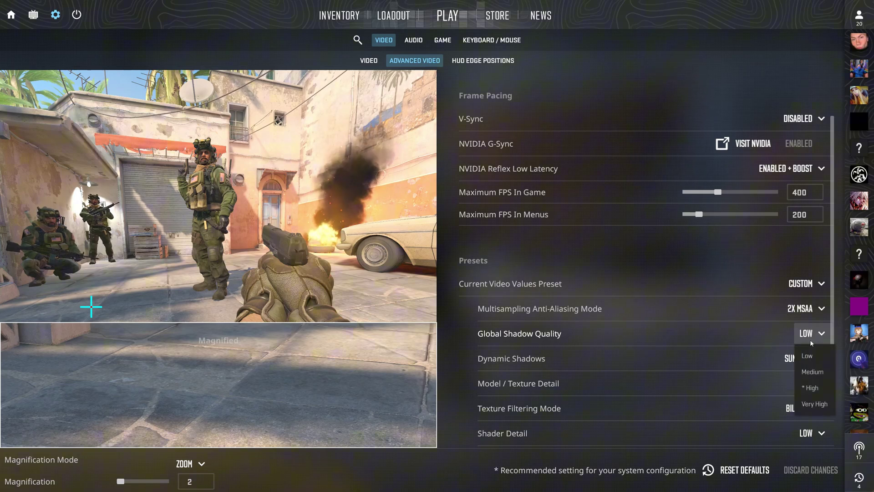
click(811, 339)
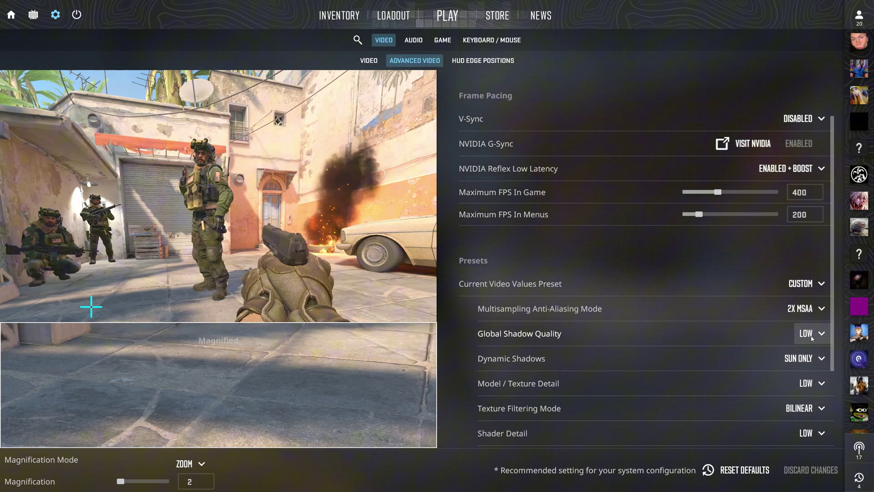
Keep model/texture detail and shader detail on Low, with texture filtering on Bilinear.
scroll(813, 337, down, 1)
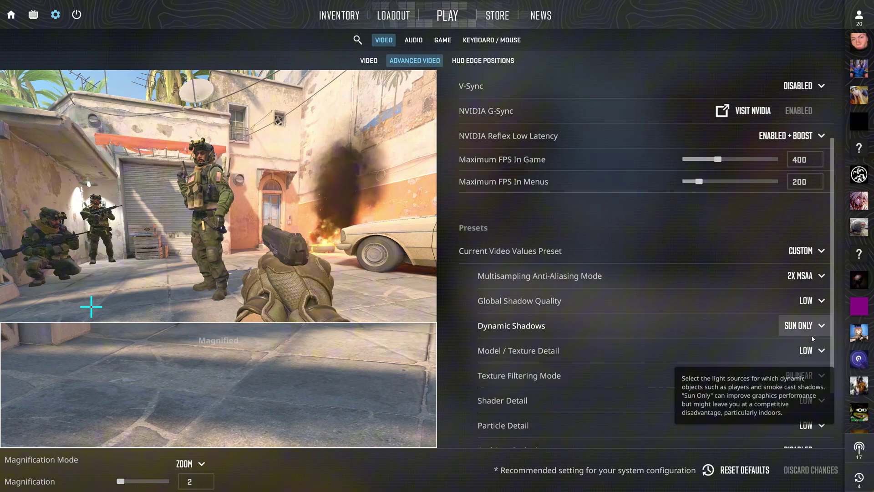
click(813, 354)
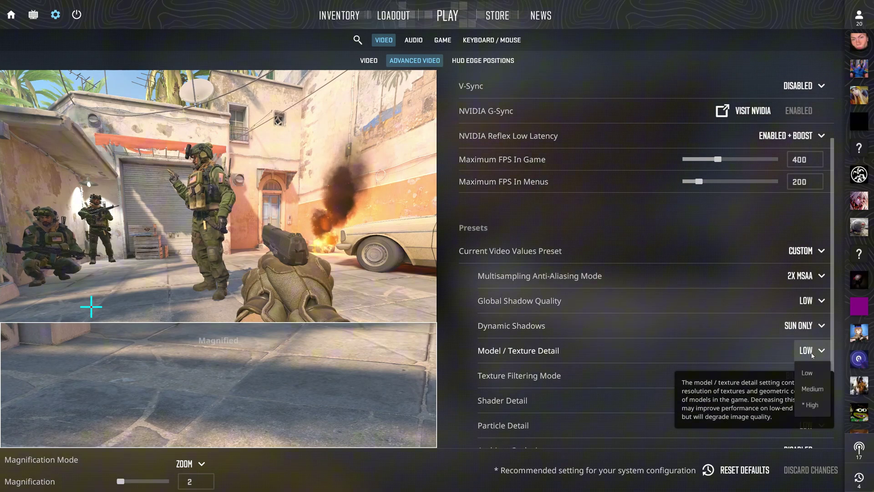
scroll(811, 357, down, 1)
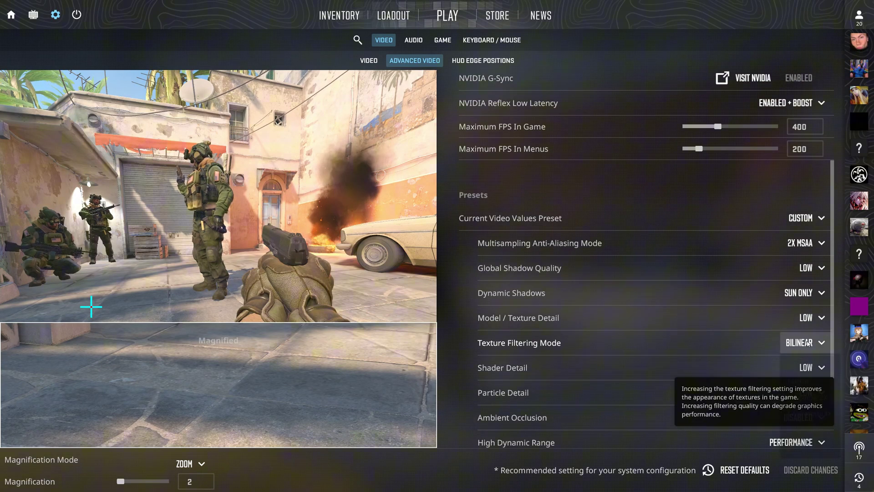
click(808, 354)
click(808, 361)
scroll(783, 348, down, 1)
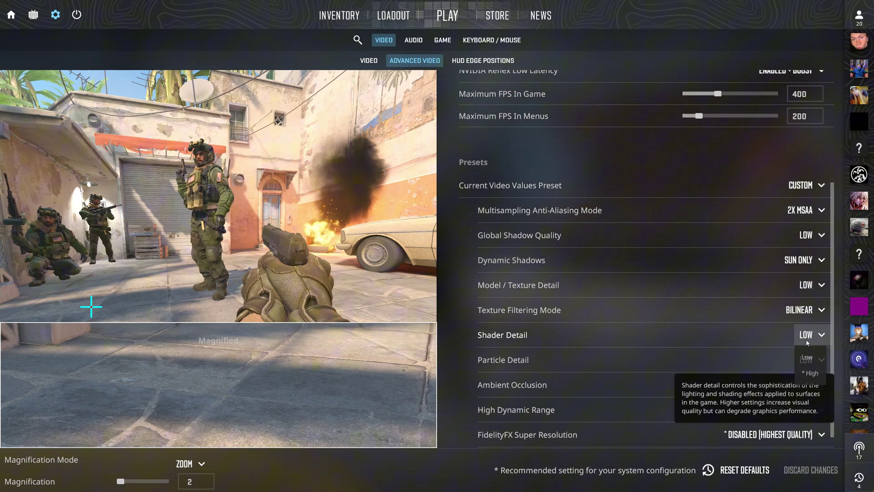
Set Ambient Occlusion to Disabled and High Dynamic Range to Performance.
scroll(776, 344, down, 1)
click(803, 371)
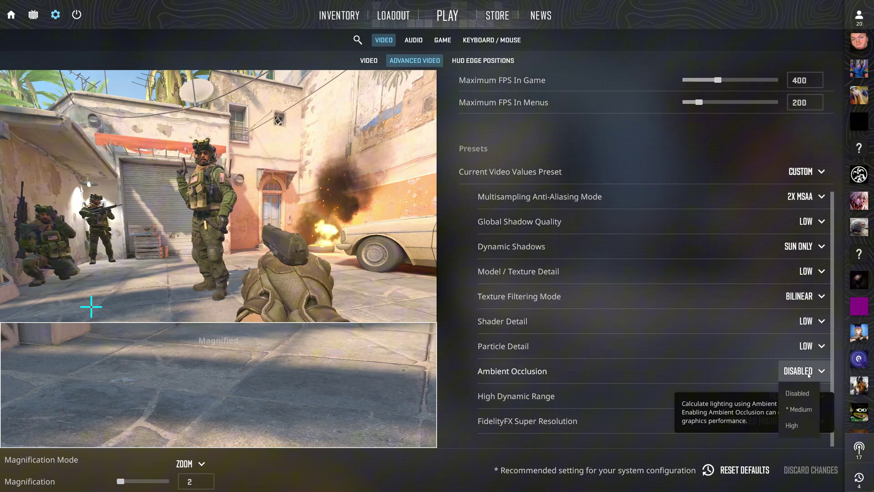
click(806, 394)
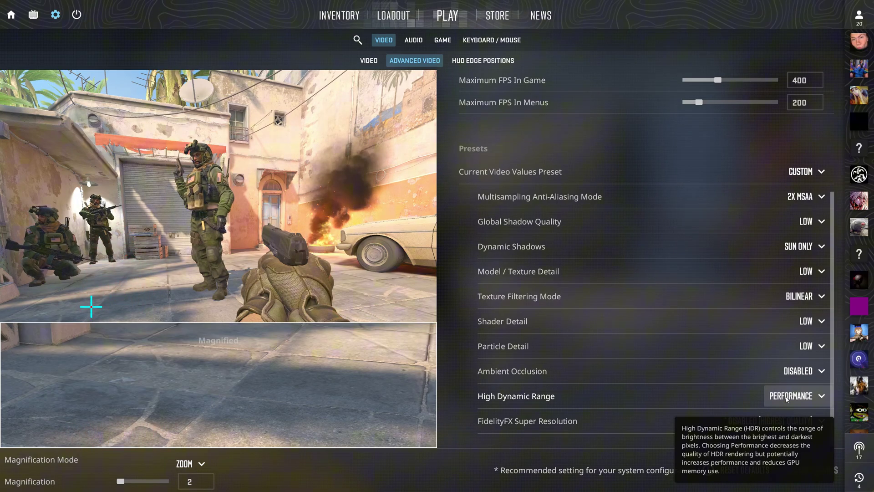
click(786, 398)
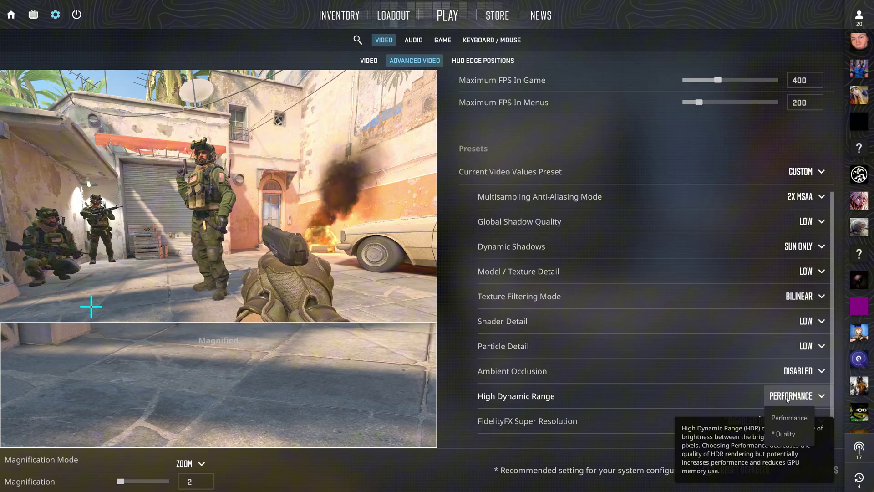
click(785, 418)
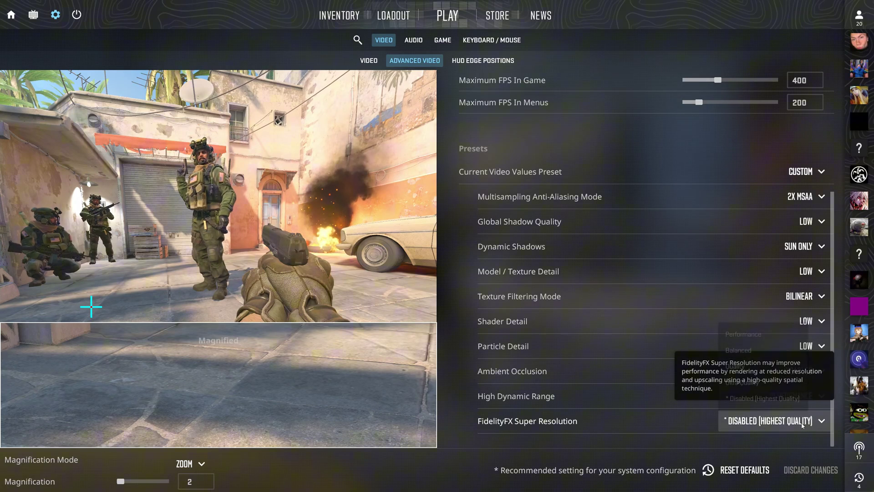
Set FidelityFX Super Resolution to Disabled (Highest Quality) and NVIDIA Reflex Low Latency to Enabled + Boost.
click(802, 423)
click(760, 398)
scroll(707, 408, up, 4)
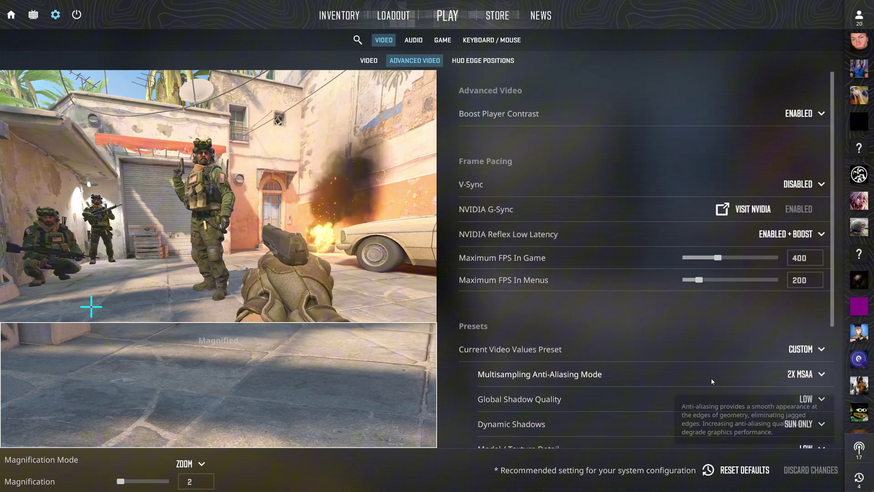
click(788, 234)
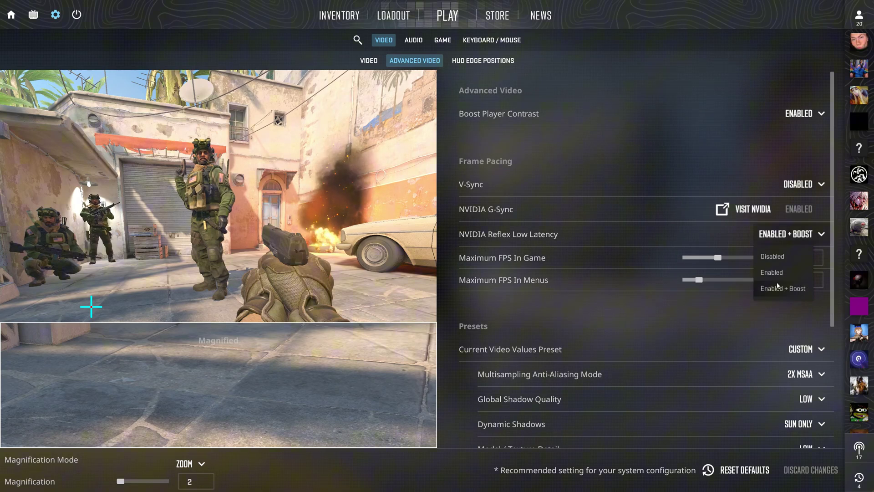
click(780, 288)
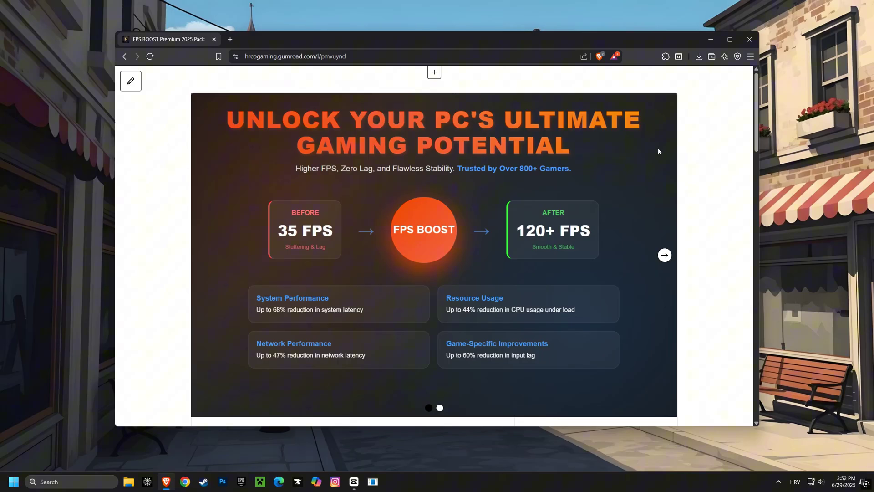
In the browser, look through the preview images on the FPS BOOST Premium 2025 Pack product page.
scroll(665, 200, down, 1)
click(667, 213)
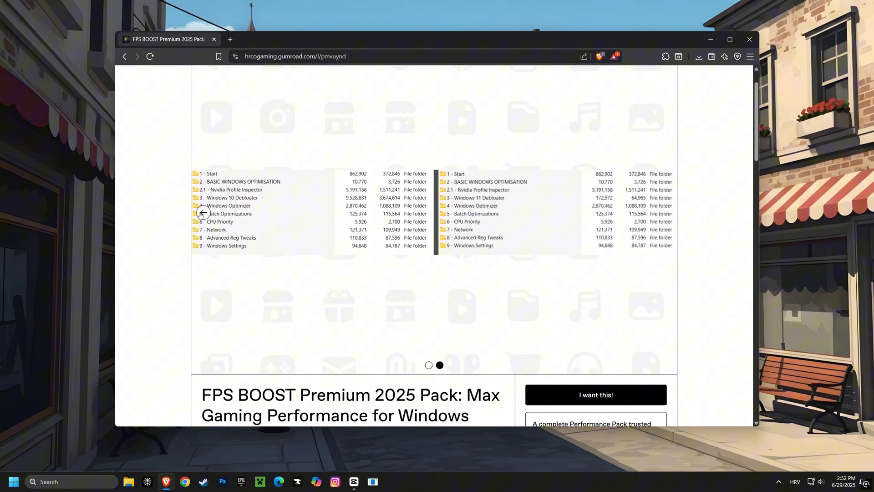
click(202, 213)
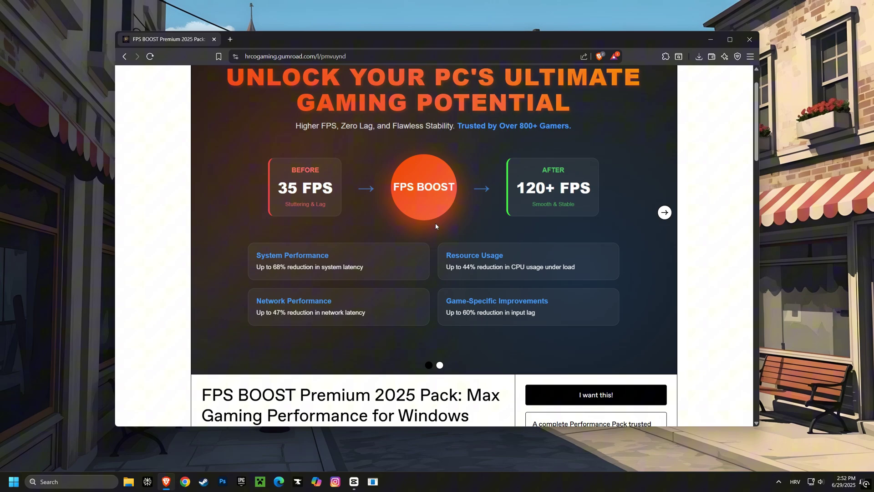
Read the product description, comparison charts, safety notes and customer reviews on the FPS BOOST Premium 2025 Pack page.
scroll(436, 223, down, 6)
scroll(435, 223, down, 5)
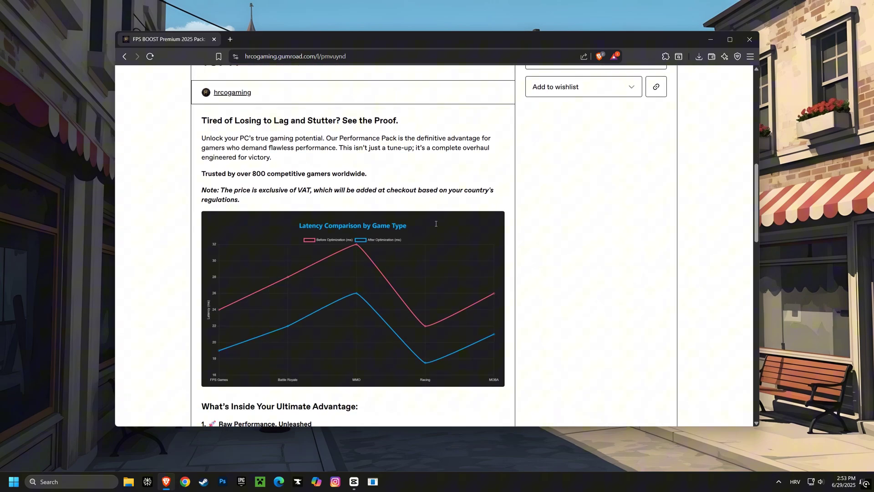
scroll(436, 225, down, 10)
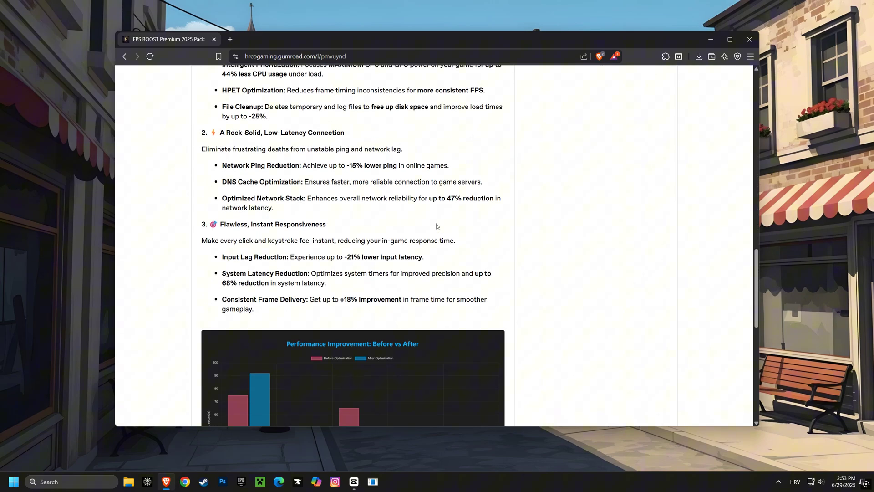
scroll(436, 223, down, 3)
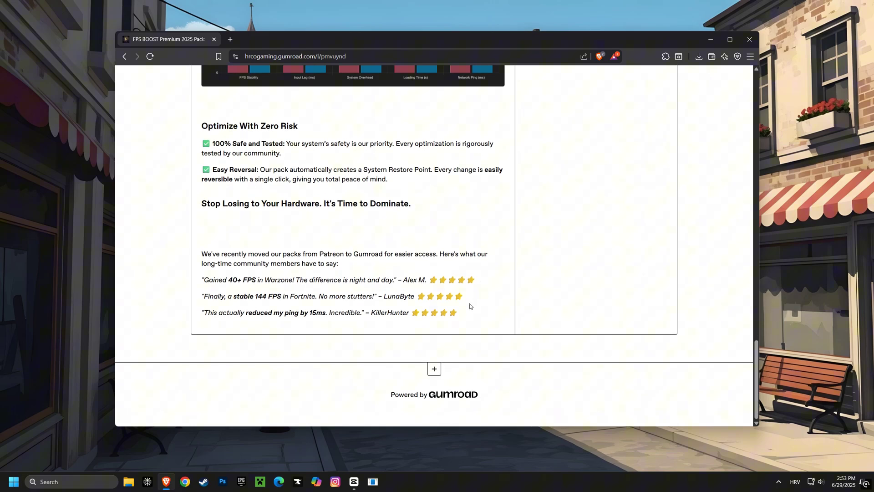
scroll(474, 299, up, 20)
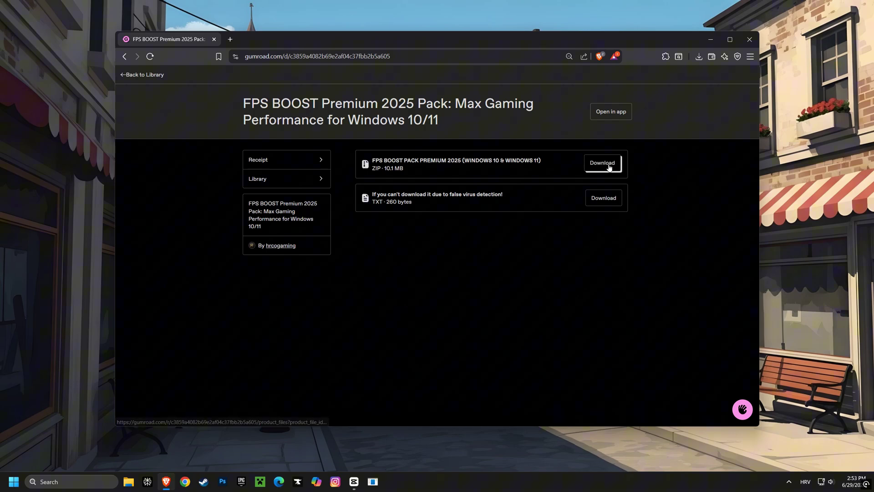
Download the FPS BOOST PACK PREMIUM 2025 (WINDOWS 10 & WINDOWS 11) ZIP and arrange the browser and folder windows.
click(610, 168)
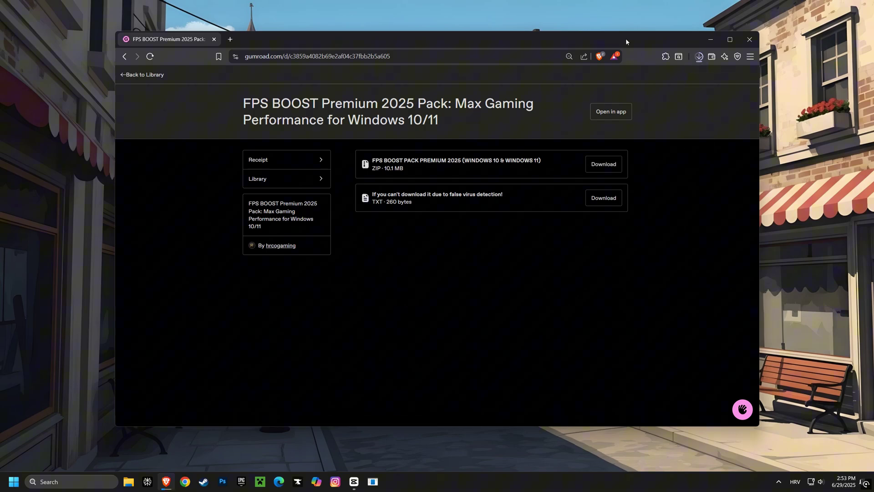
drag(626, 39, 548, 49)
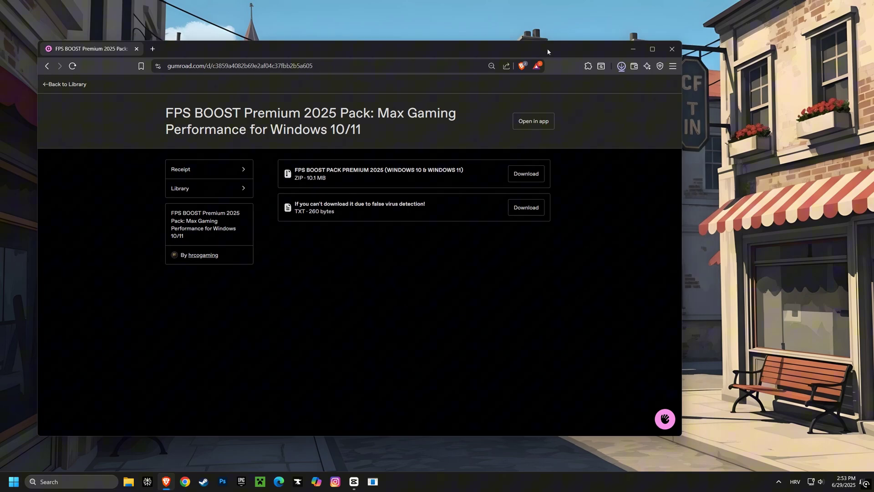
drag(714, 163, 659, 120)
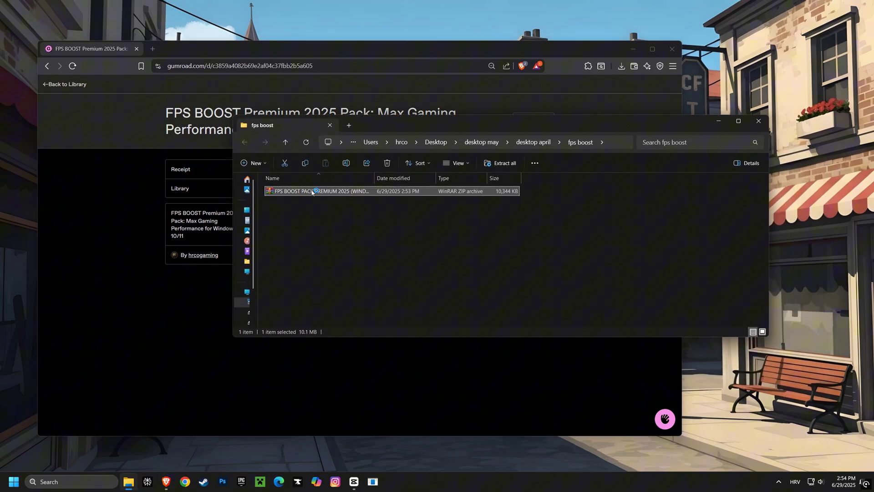
Open the downloaded ZIP in WinRAR and run a virus scan on the FPS BOOST PACK PREMIUM 2025 folder inside it.
double_click(311, 192)
click(598, 100)
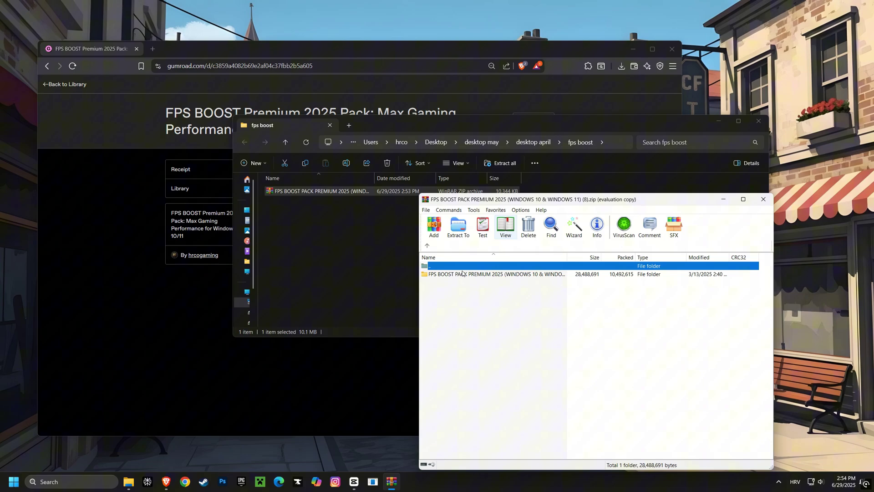
click(459, 275)
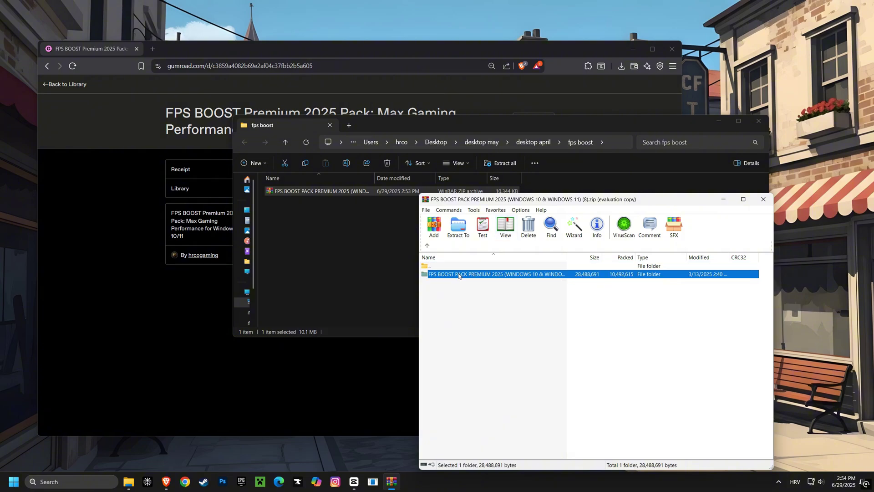
click(623, 225)
click(566, 368)
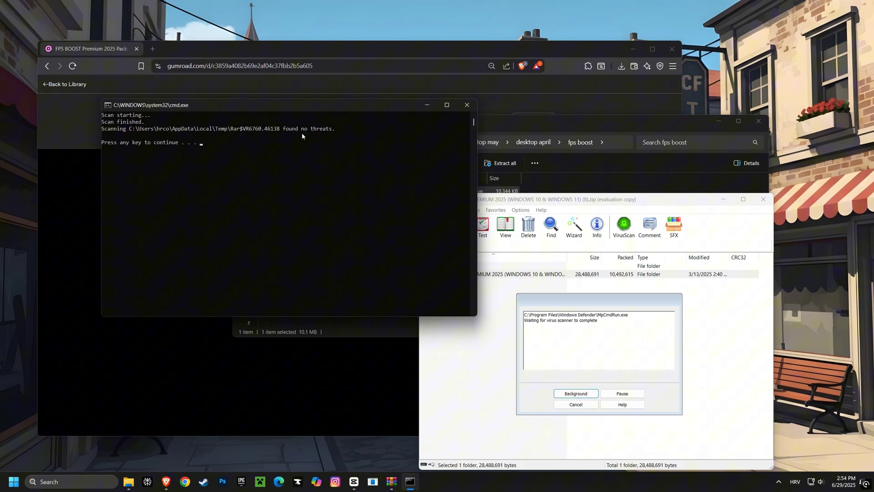
key(Return)
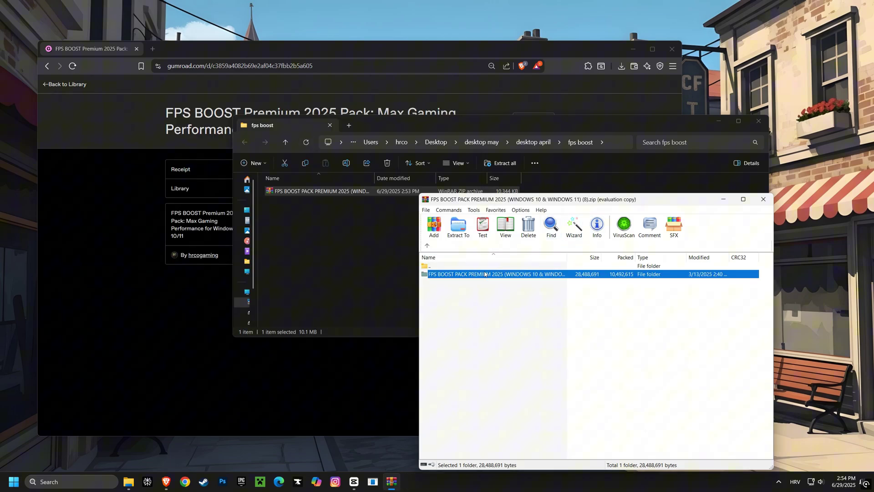
Extract the pack folder into the fps boost folder, close the archive, and open the extracted WINDOWS 11 folder.
drag(340, 228, 339, 227)
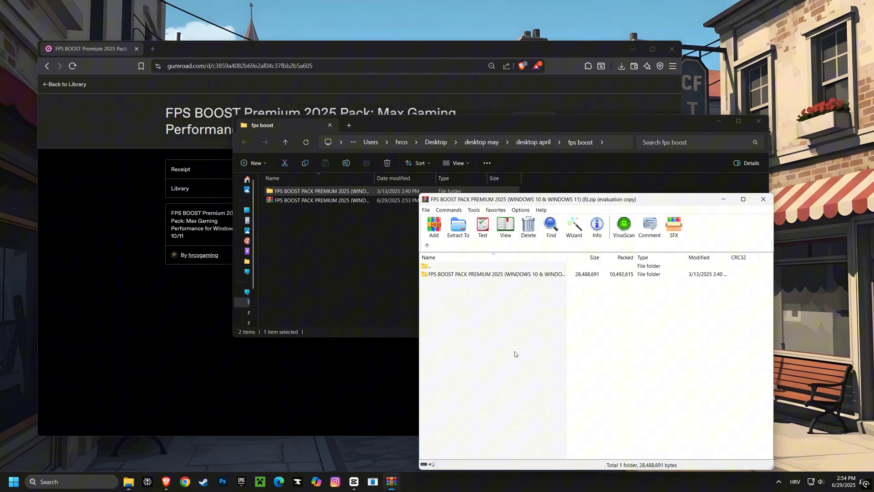
click(763, 199)
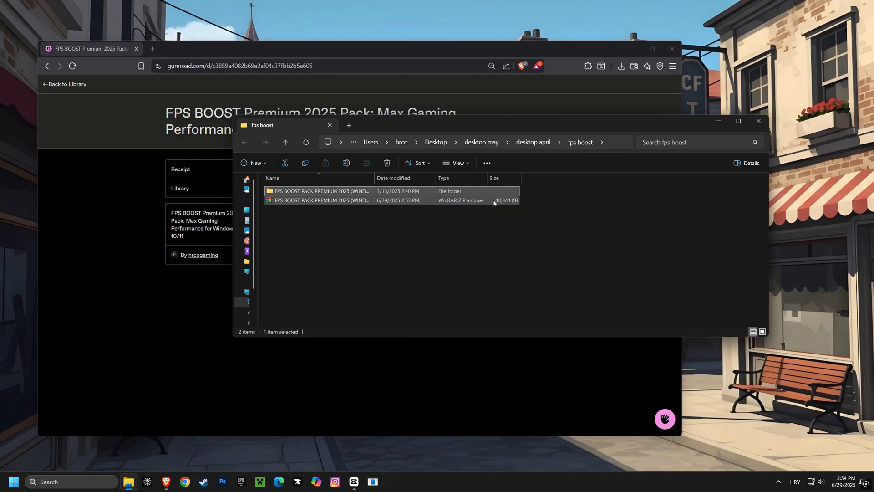
double_click(315, 191)
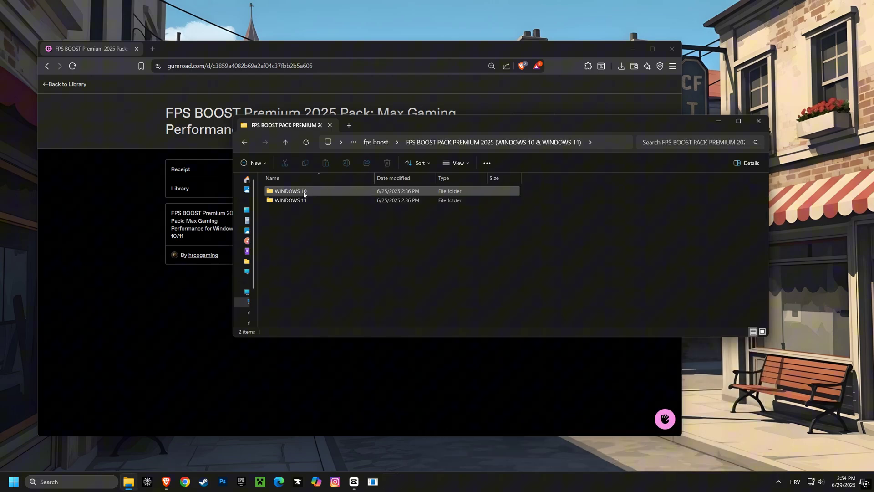
double_click(292, 200)
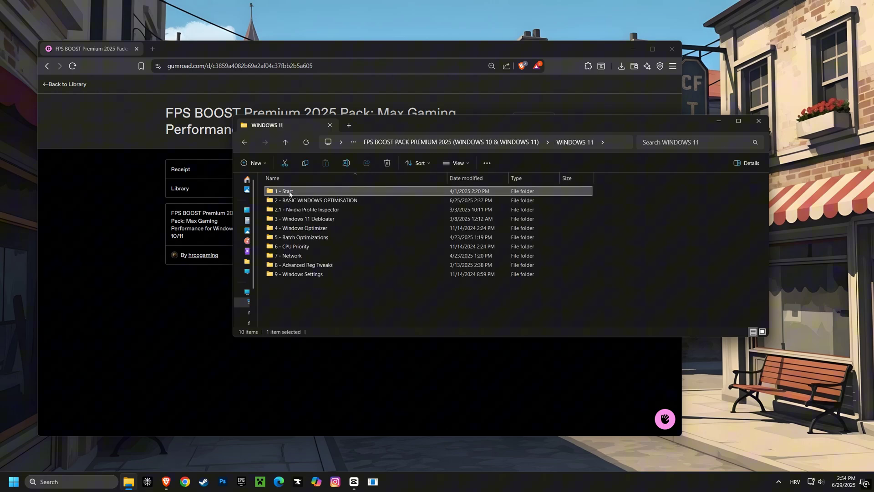
Using the restore point shortcut in 1 - Start, create a restore point for Local Disk (C:) described as "cs2 before optimisation".
double_click(290, 192)
double_click(290, 193)
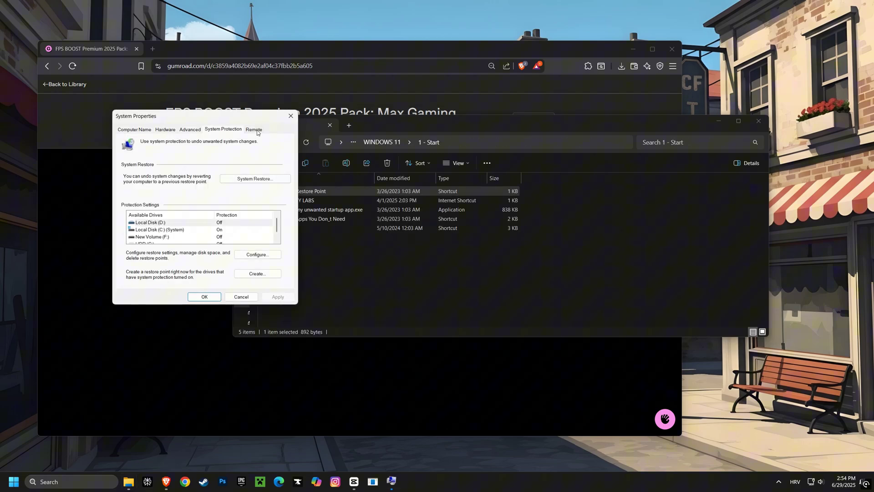
click(373, 252)
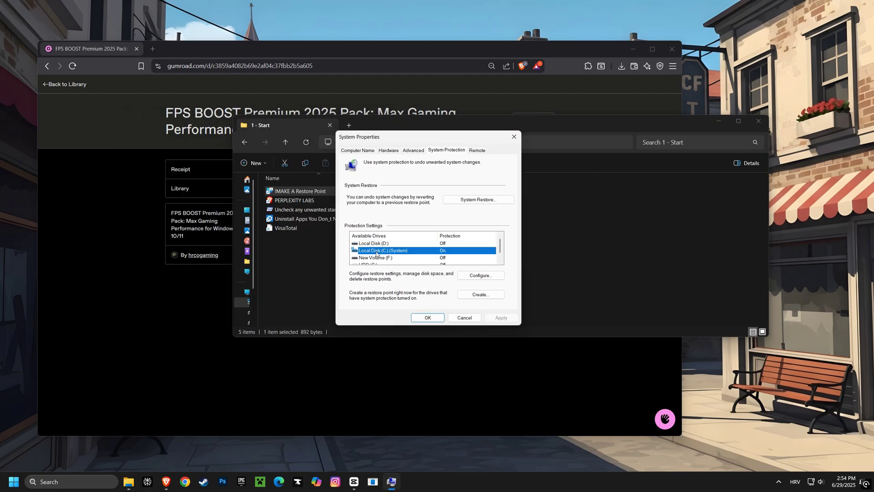
click(477, 296)
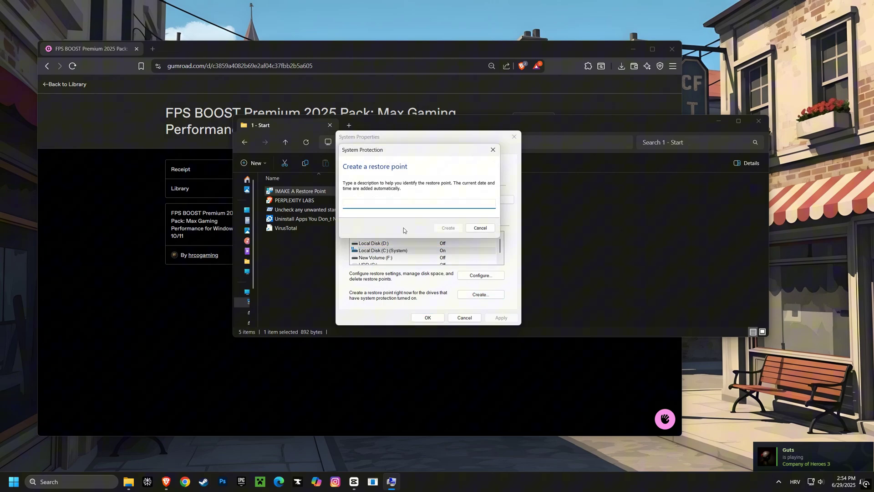
text(cs2 before optimisation)
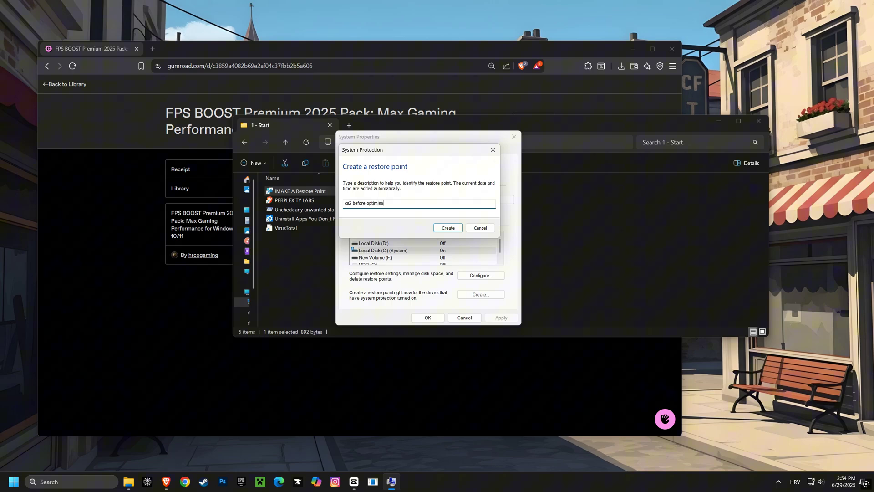
click(447, 229)
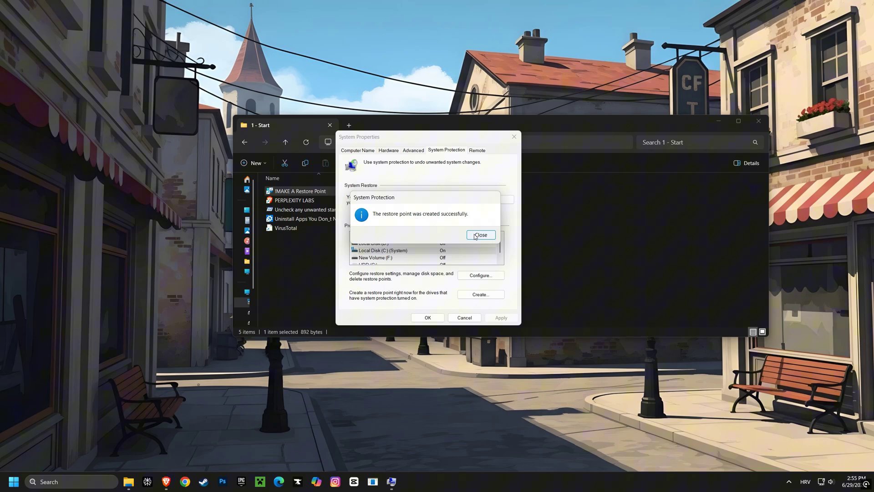
click(475, 235)
View the System Restore wizard for reverting system changes, then close it along with System Properties.
click(476, 199)
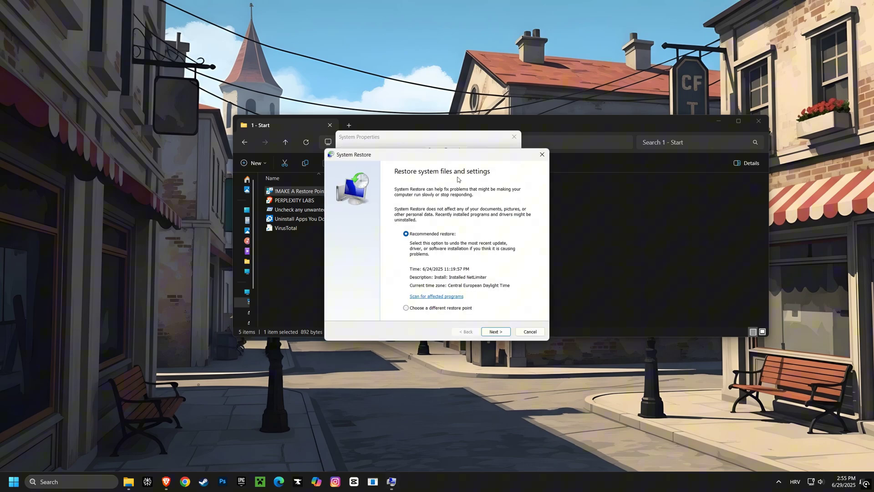
drag(454, 157, 231, 129)
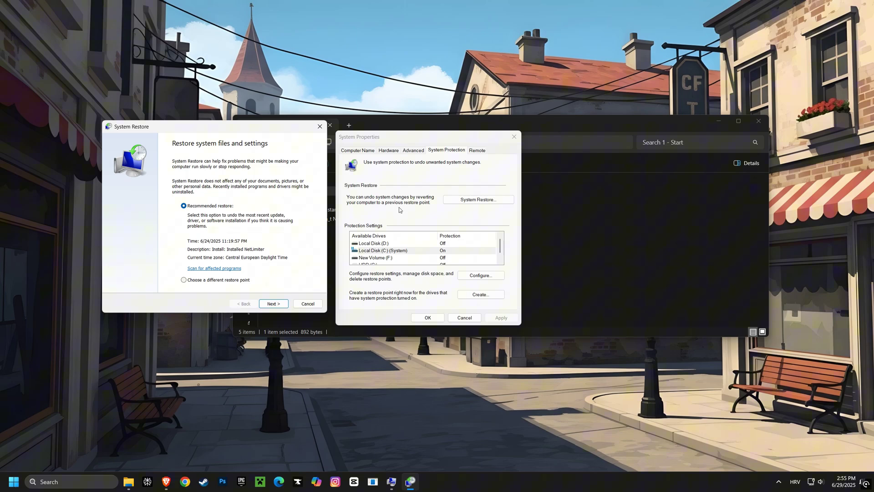
click(320, 127)
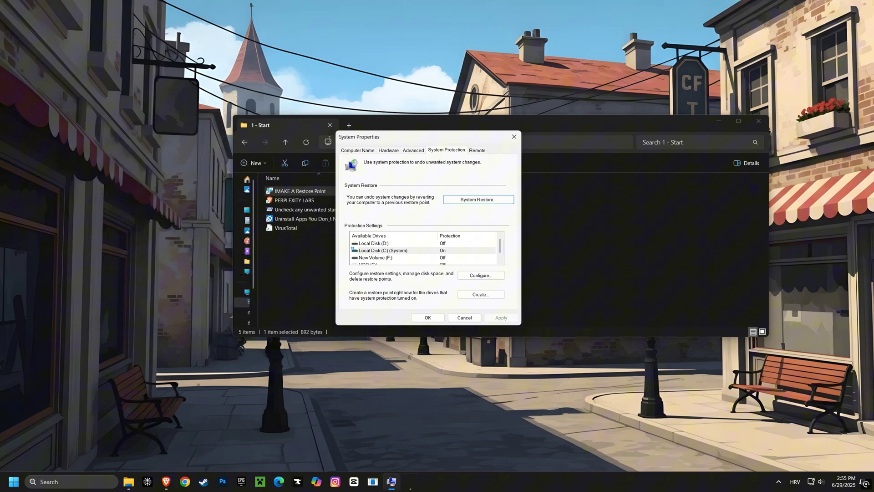
click(514, 137)
In Autoruns from 1 - Start, disable the Microsoft Edge auto-launch, Brave Installer and Microsoft Edge Installer startup entries, then close it.
double_click(301, 209)
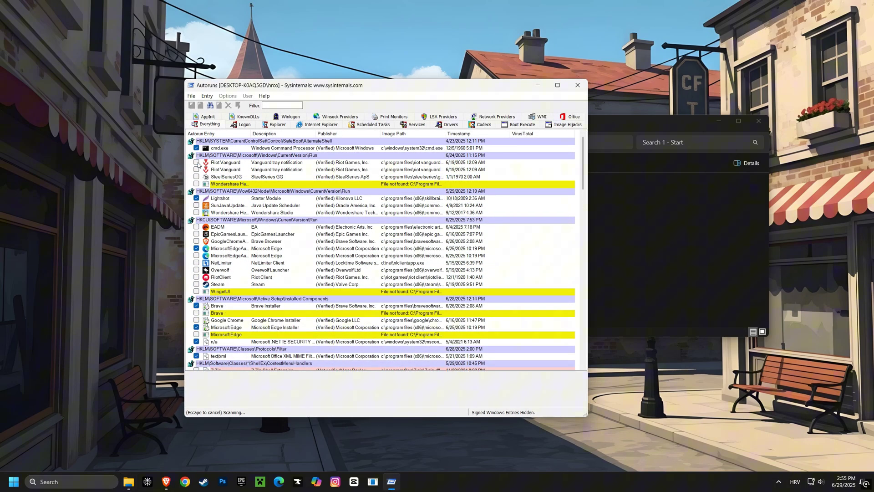
click(196, 305)
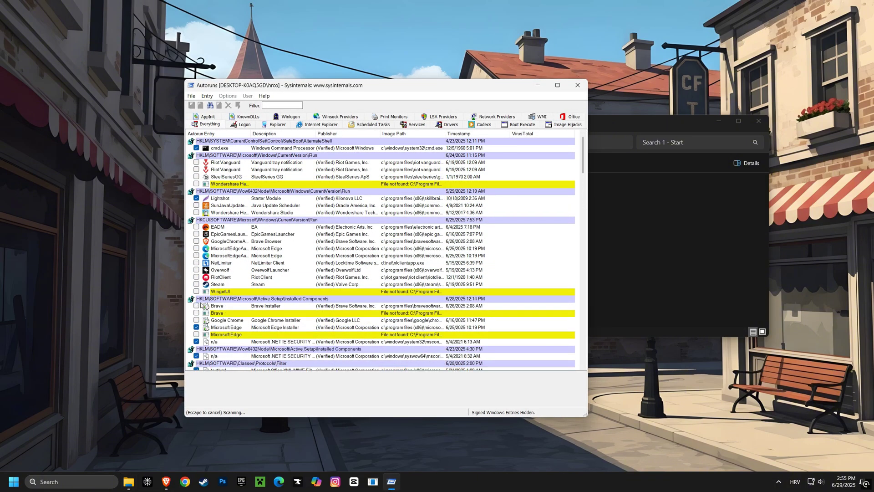
click(240, 328)
scroll(255, 315, down, 2)
scroll(284, 292, down, 3)
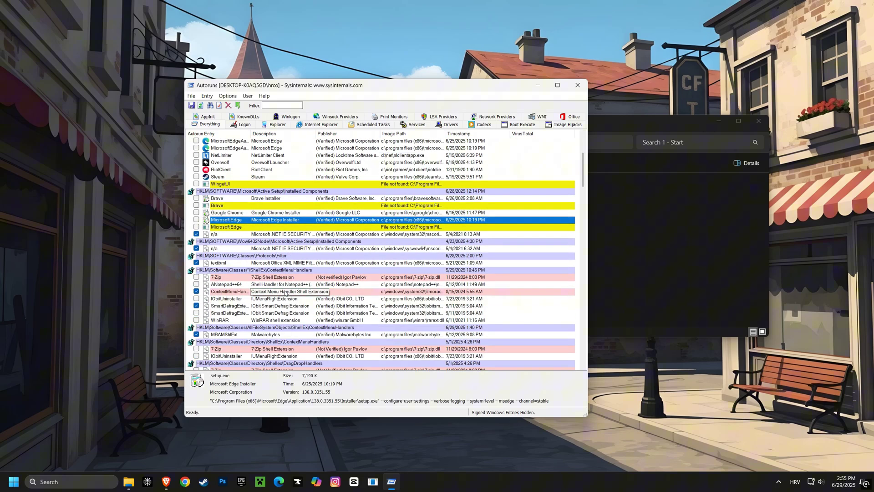
scroll(285, 293, up, 5)
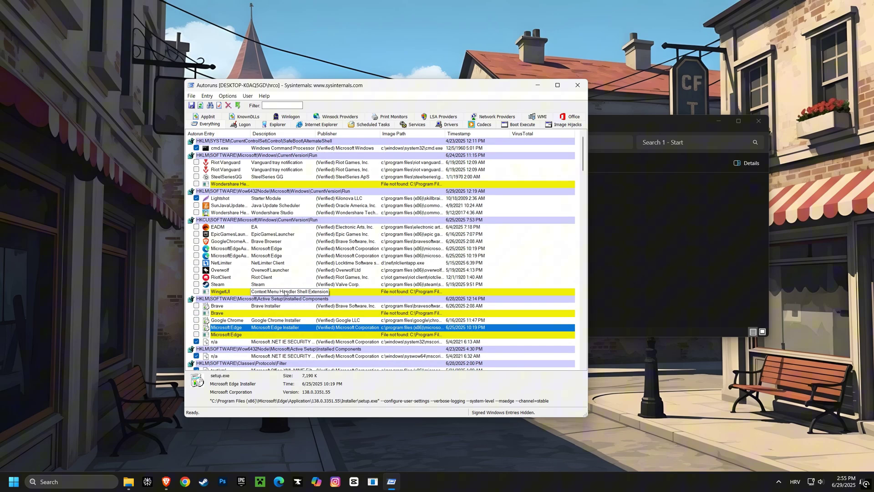
click(577, 85)
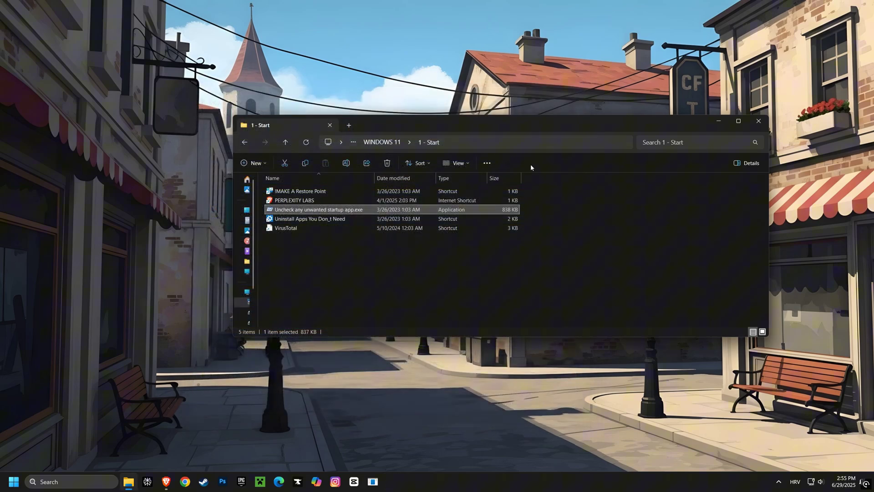
Open the installed apps list from the uninstall shortcut, check the uninstall option for Android Studio, and close Settings without removing anything.
click(309, 218)
double_click(309, 219)
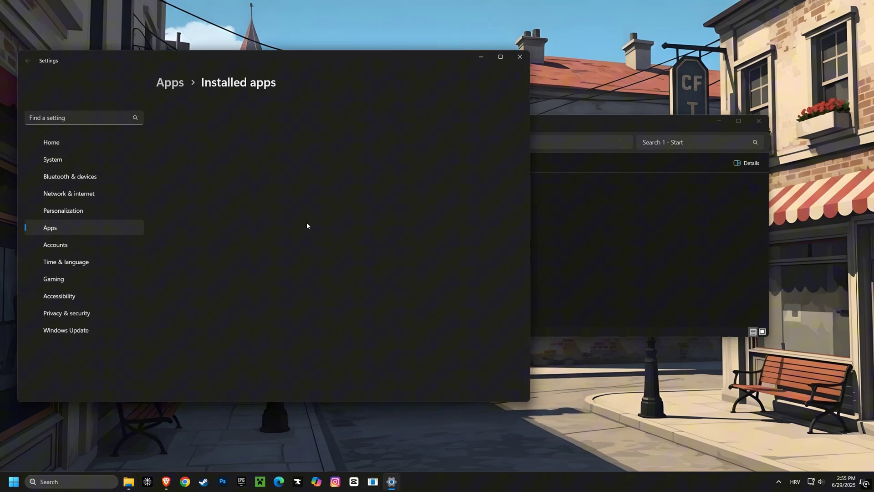
scroll(301, 207, down, 2)
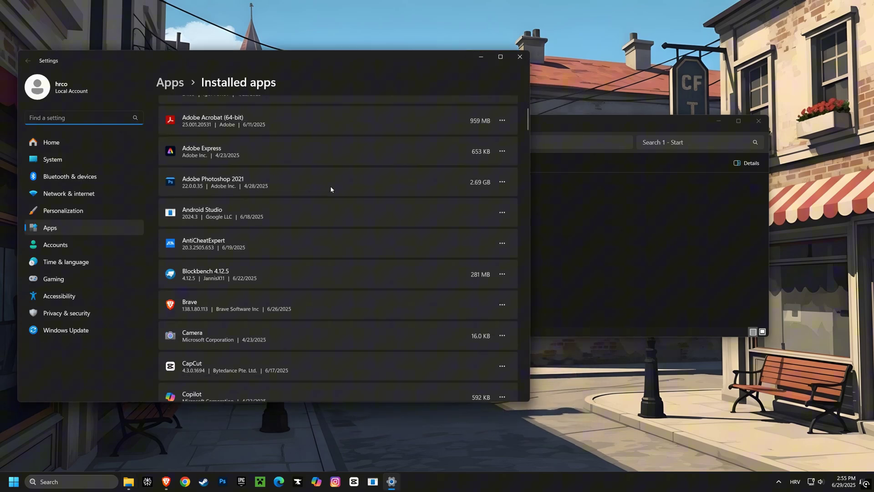
click(503, 202)
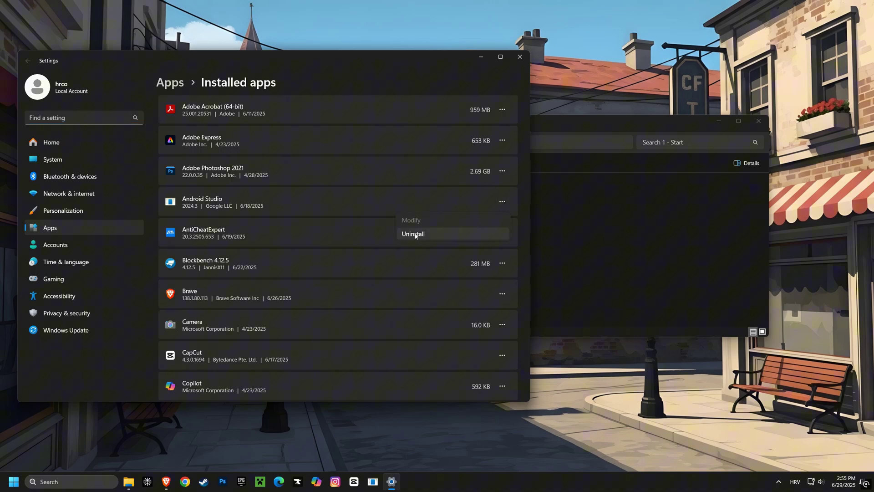
click(520, 56)
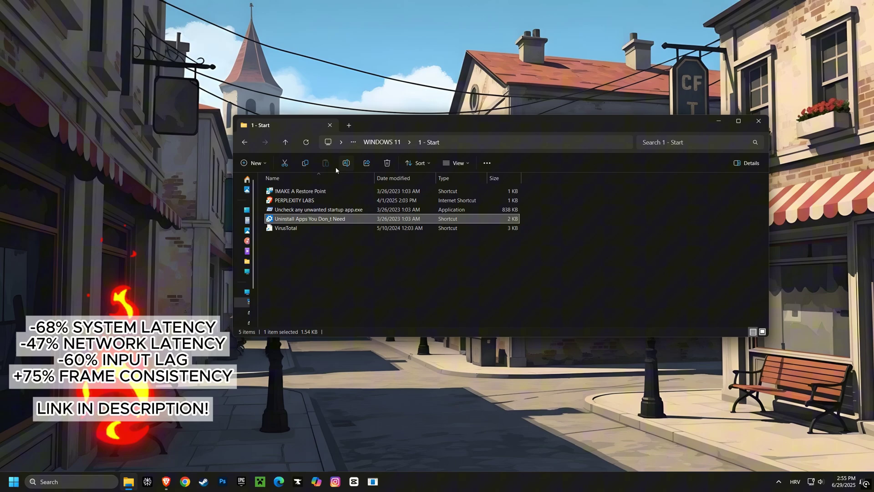
Open ALL Games Optimisation.bat from 2 - BASIC WINDOWS OPTIMISATION for editing, copy its entire script, and close the editor.
click(245, 142)
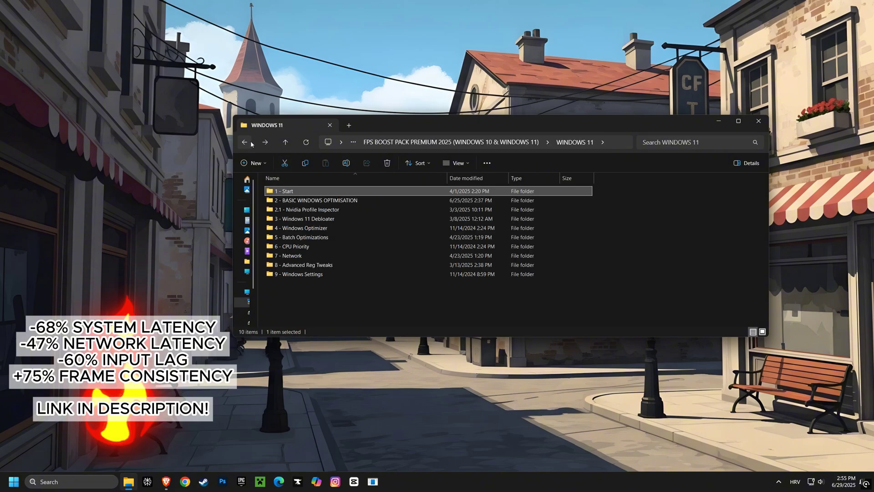
double_click(301, 200)
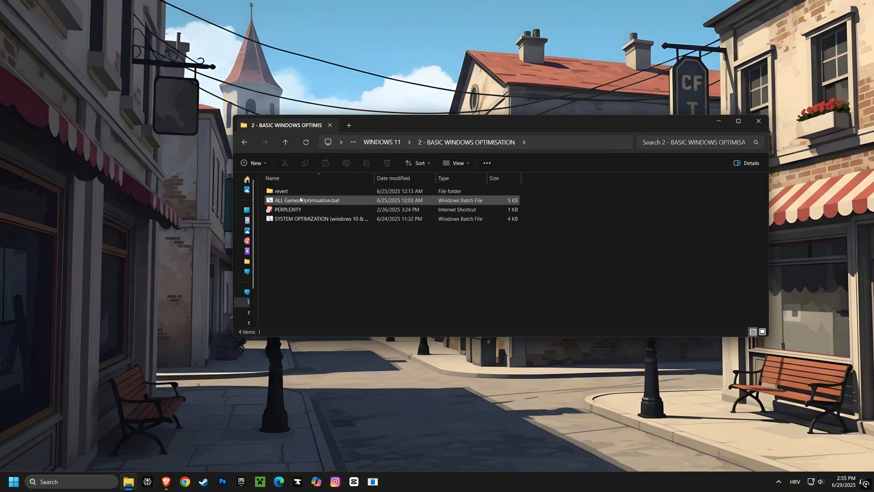
right_click(286, 203)
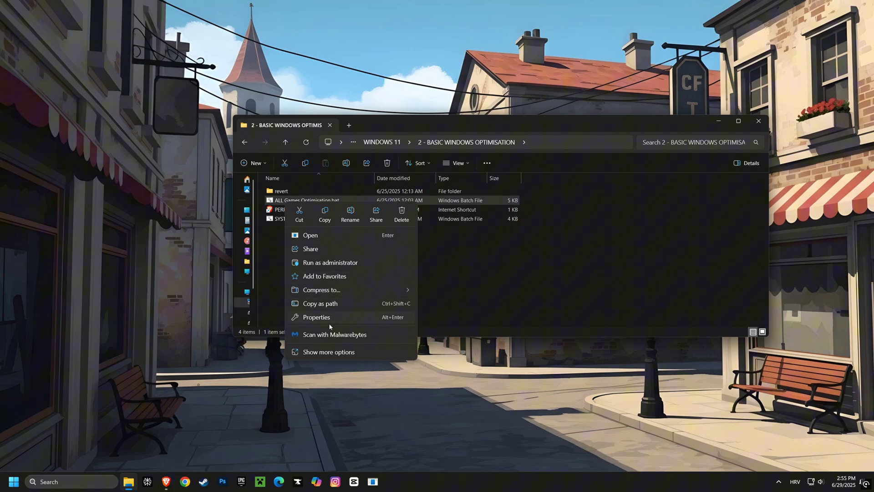
click(329, 352)
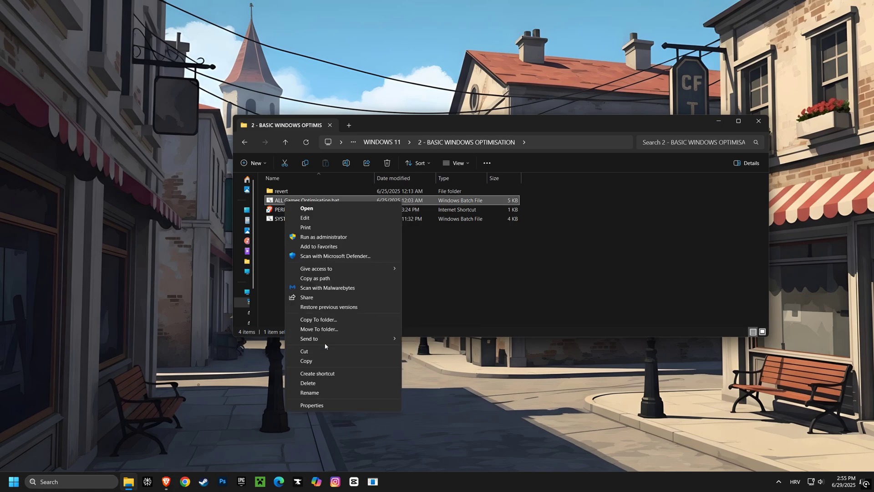
click(305, 219)
right_click(126, 109)
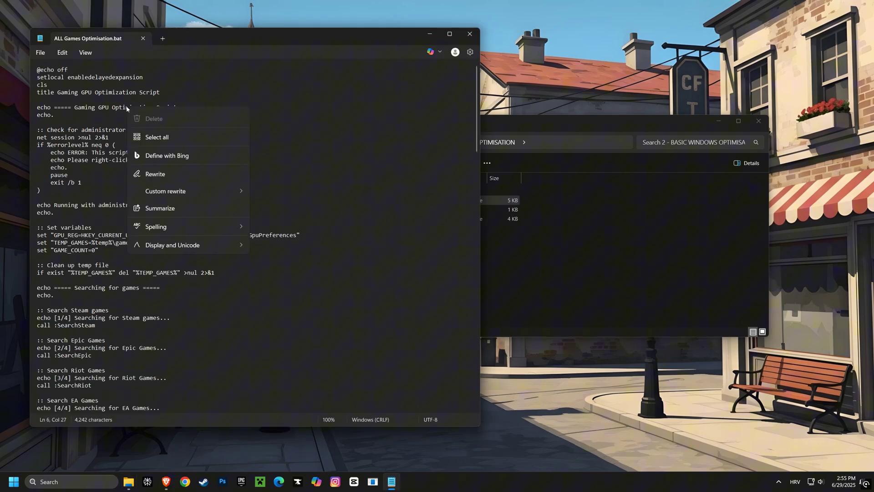
click(156, 204)
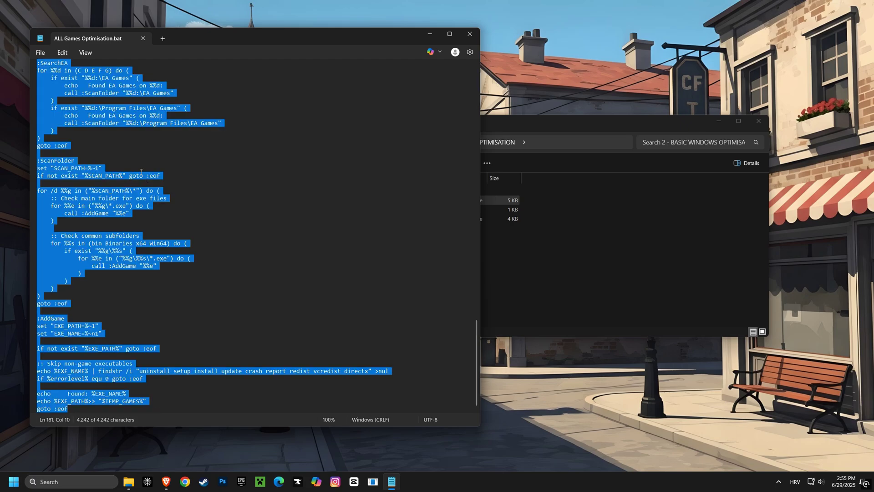
right_click(111, 123)
click(137, 168)
click(470, 33)
Open the PERPLEXITY shortcut, choose the sonar model, and submit "virus or malware?" followed by the copied games optimisation script.
double_click(286, 209)
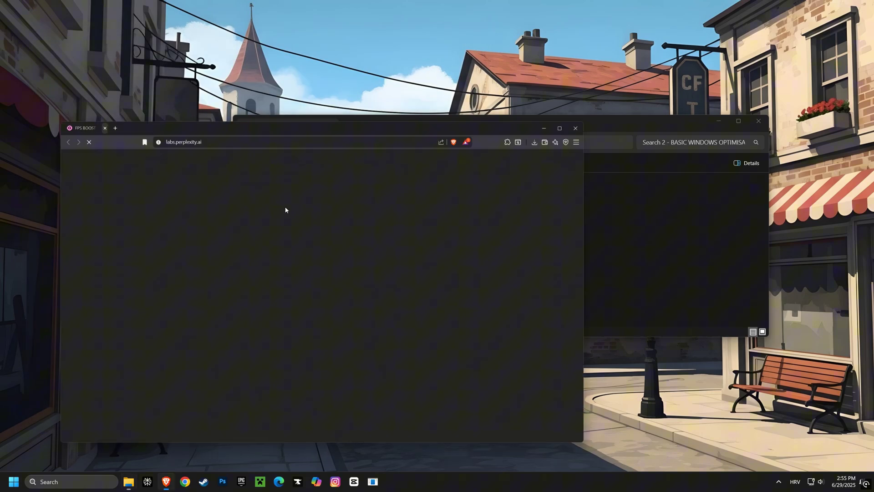
click(137, 49)
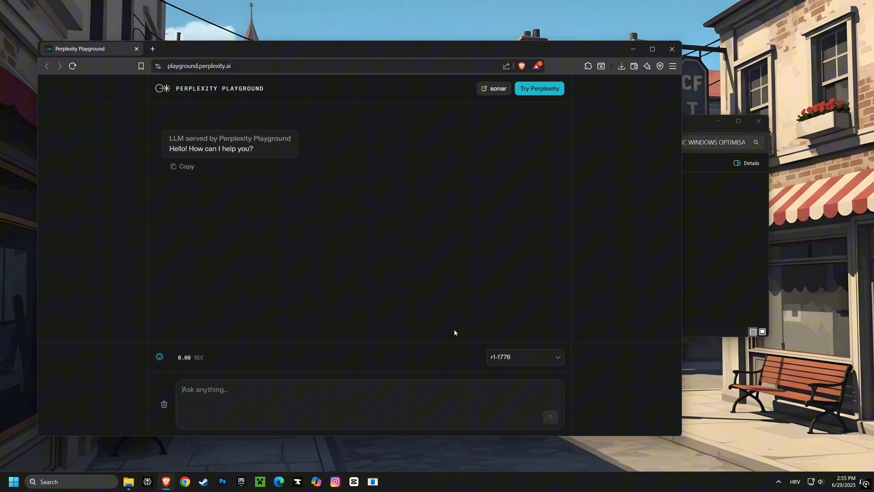
click(501, 357)
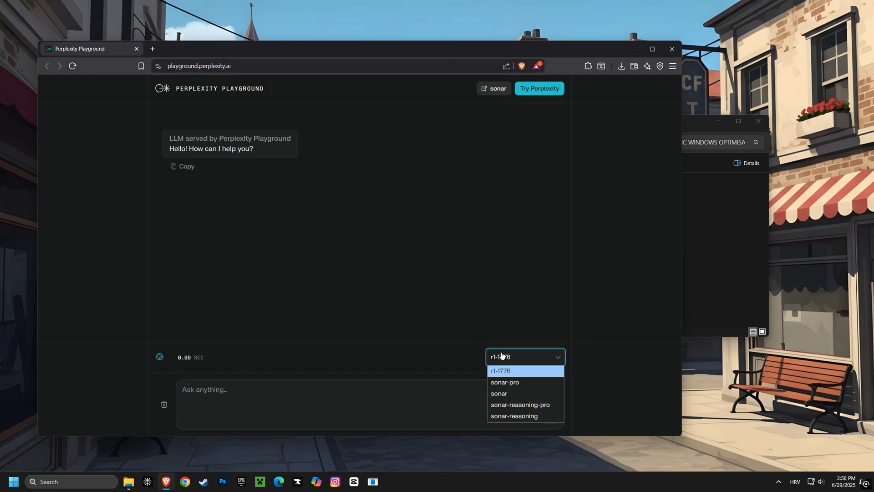
click(508, 394)
click(220, 388)
text(virus or malware)
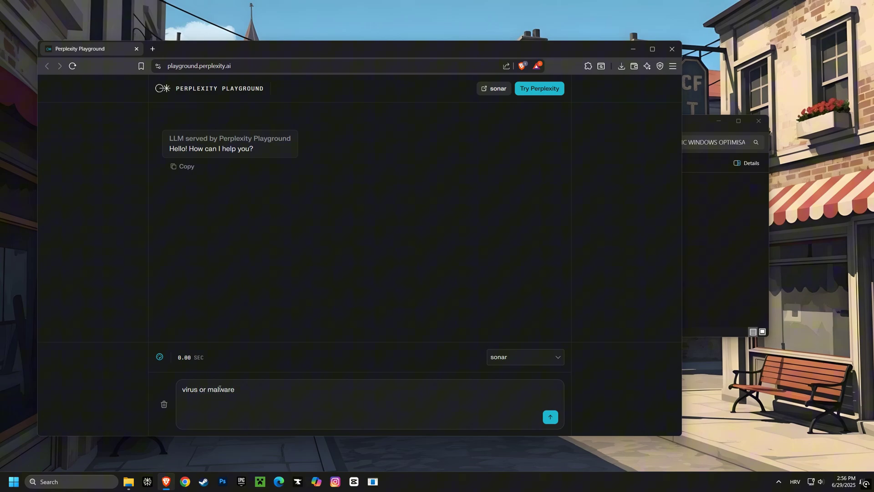
right_click(245, 393)
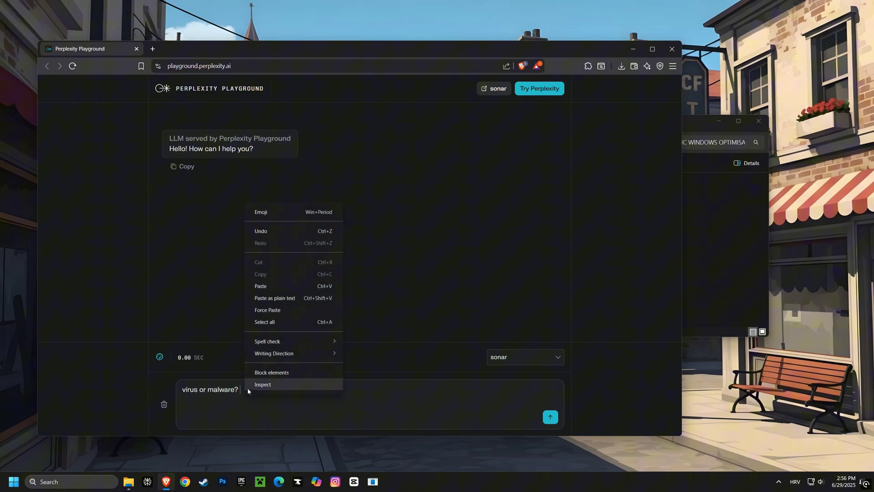
click(250, 285)
click(550, 416)
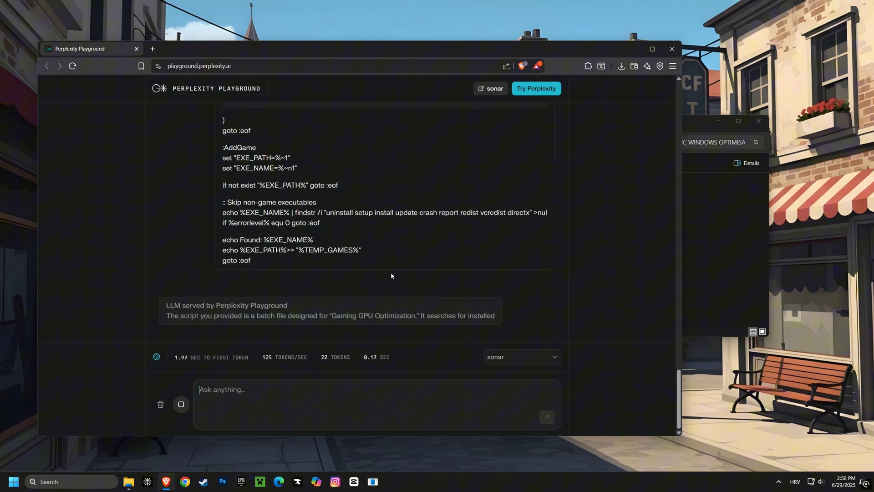
Read the AI's safety analysis and conclusion on the games optimisation script, then close the browser.
drag(310, 218, 503, 307)
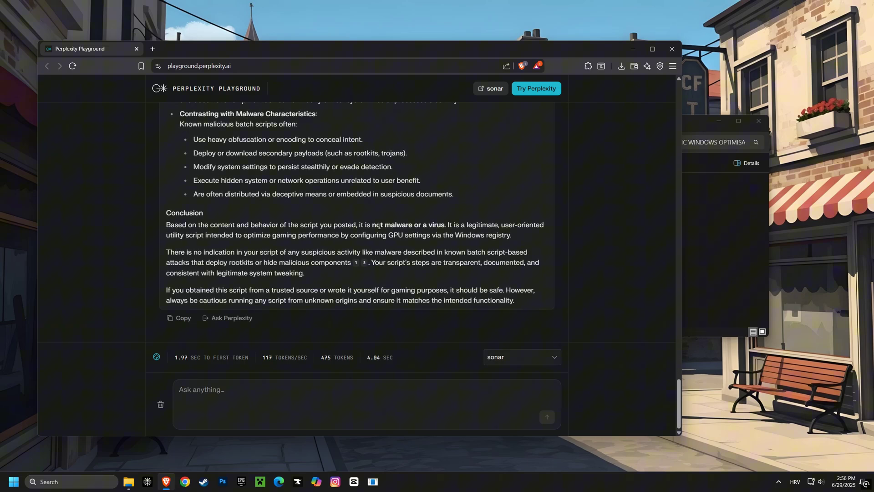
scroll(287, 249, up, 2)
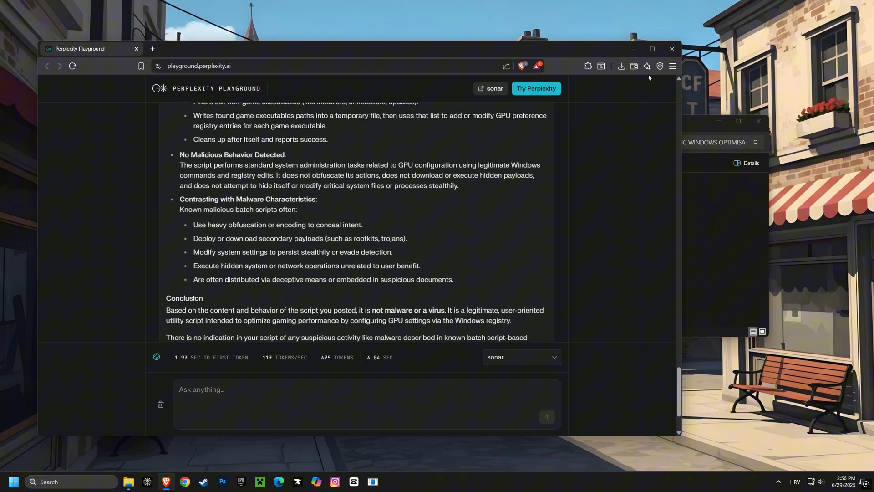
click(672, 49)
Run ALL Games Optimisation.bat and dismiss its console once it completes.
click(290, 201)
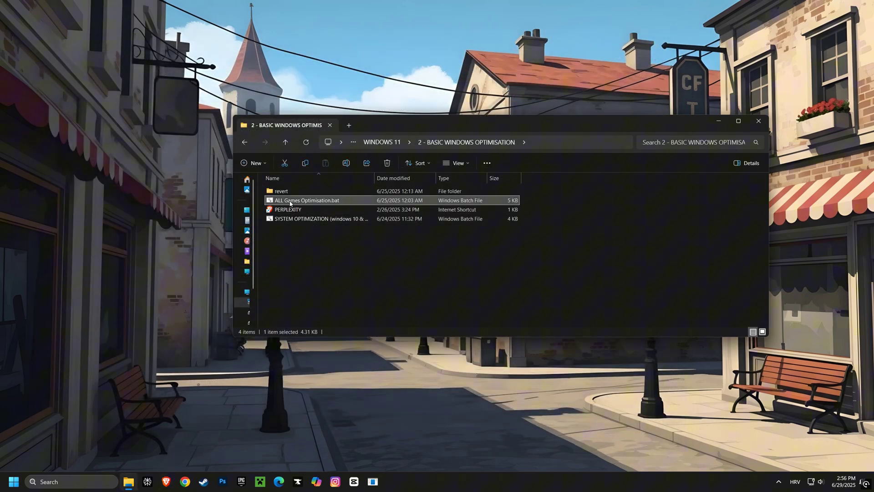
double_click(290, 201)
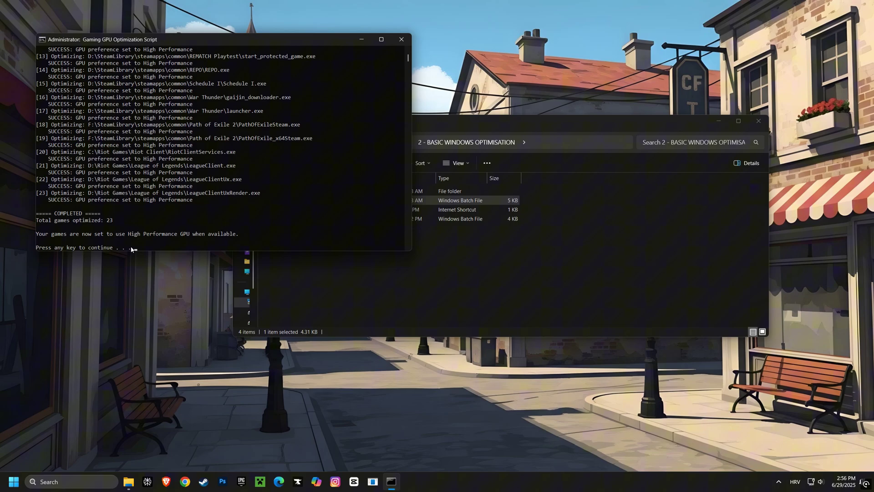
key(Return)
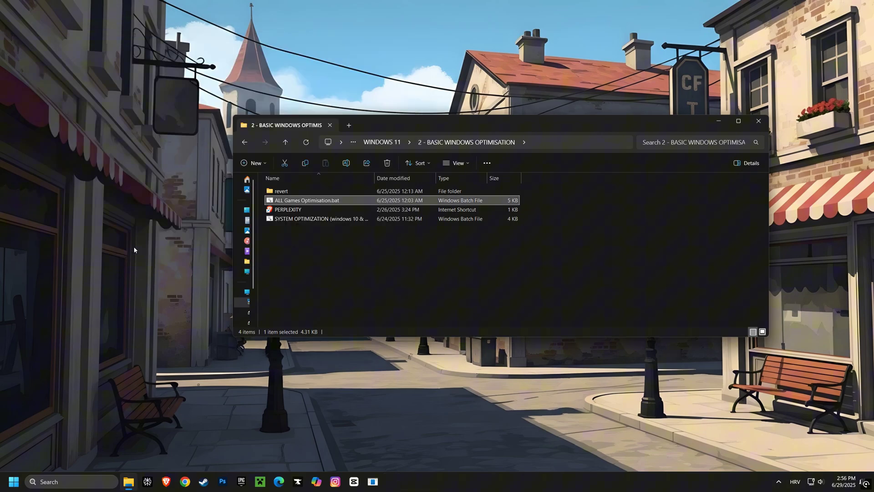
Open the SYSTEM OPTIMIZATION batch file for editing, copy its entire script, and close the editor.
click(279, 219)
right_click(279, 220)
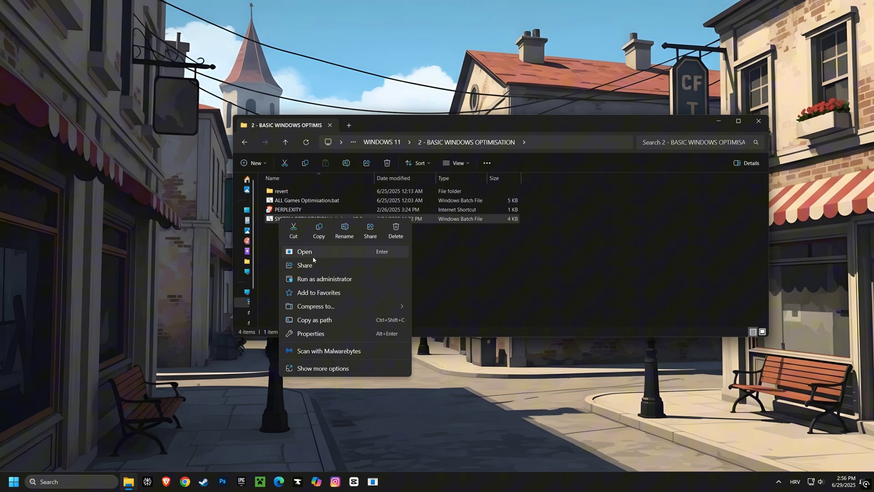
mouse_move(331, 307)
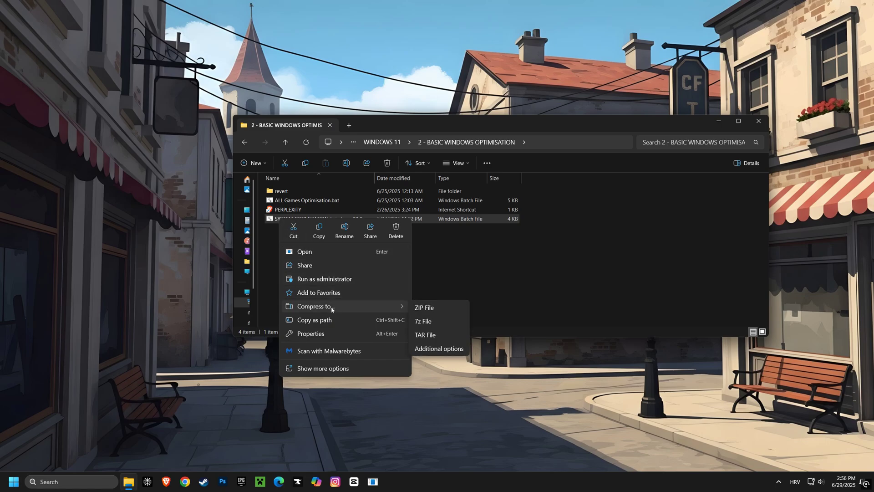
click(323, 367)
click(301, 234)
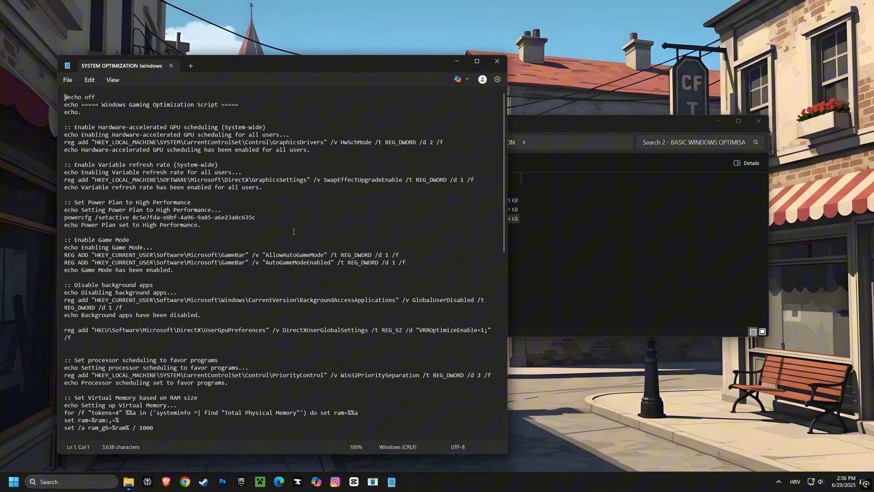
click(195, 150)
right_click(194, 149)
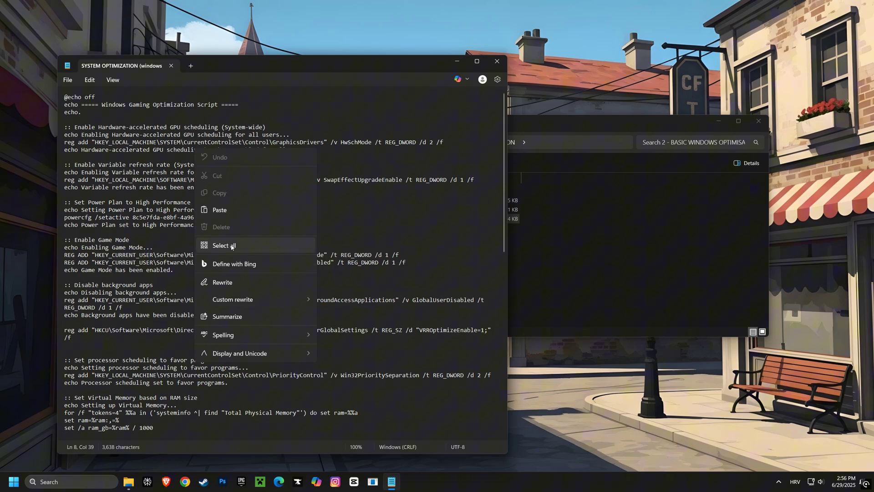
click(223, 237)
right_click(183, 161)
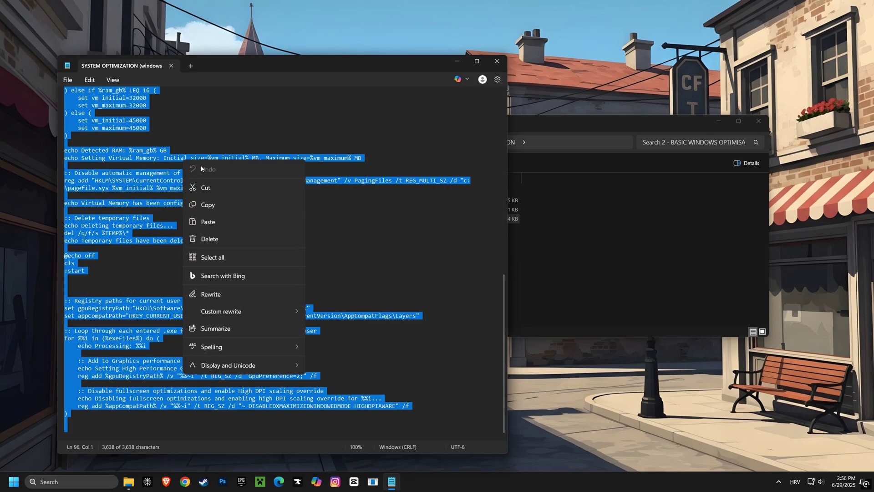
click(210, 202)
click(500, 62)
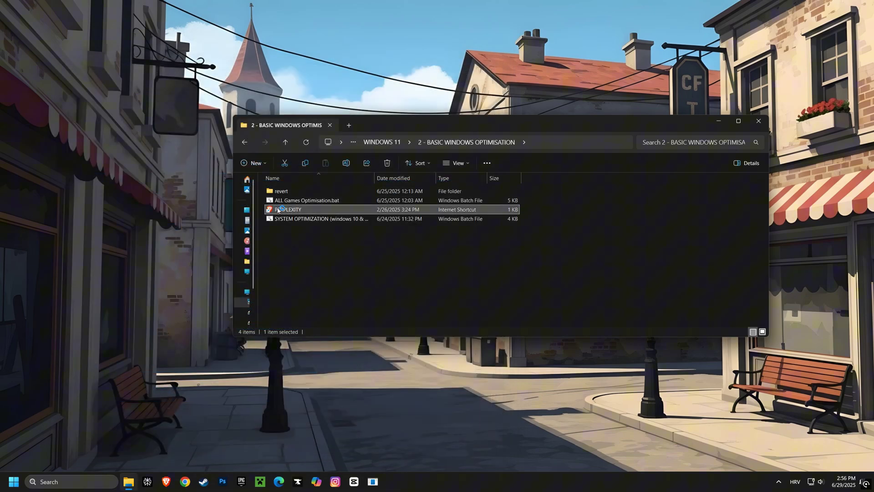
Reopen the Perplexity playground with the sonar model and submit "virus or malware?" together with the copied system optimization script.
double_click(284, 214)
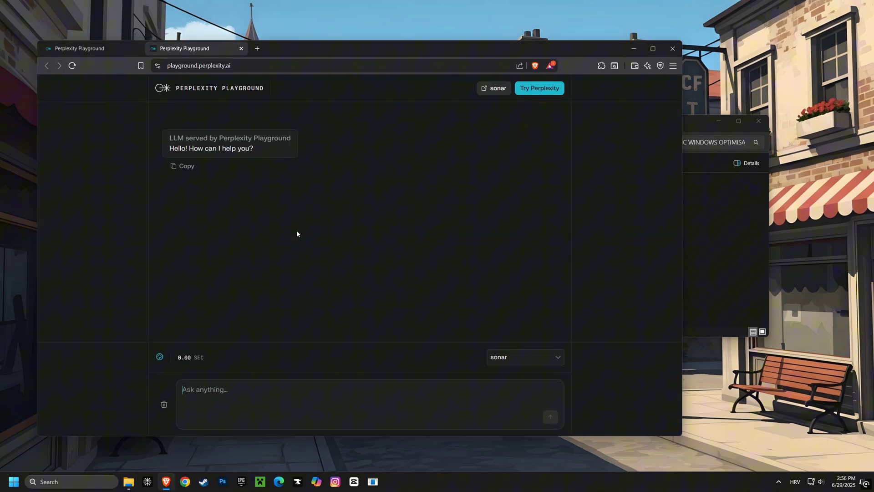
click(510, 357)
click(509, 393)
click(281, 389)
text(virus or malware?)
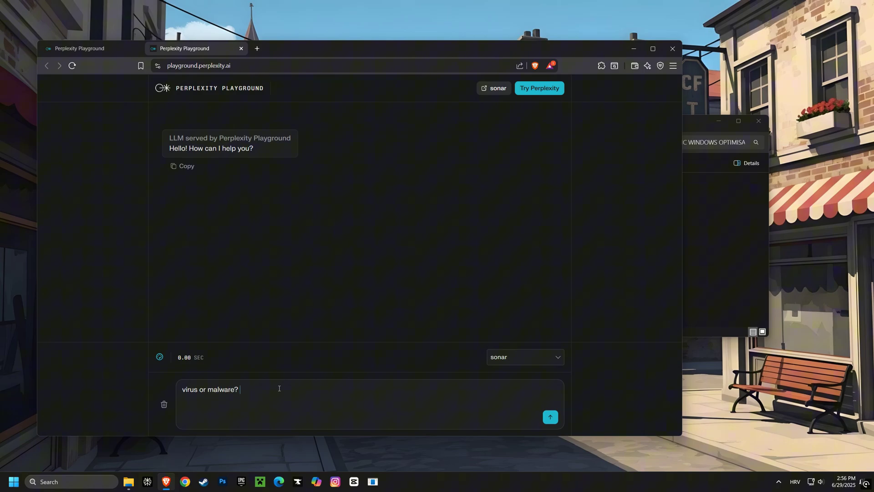
right_click(279, 387)
click(305, 276)
click(549, 417)
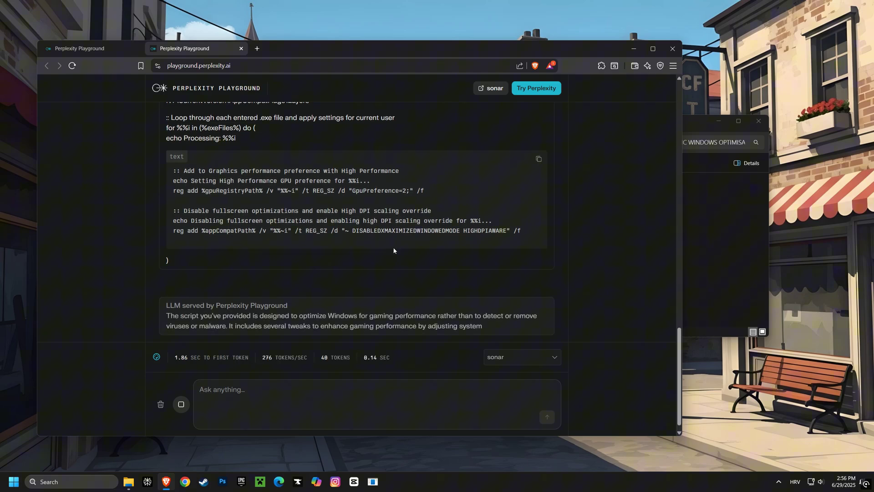
Review the AI's breakdown of the system optimization script's tweaks and its malware advice, then close the browser.
drag(171, 230, 496, 269)
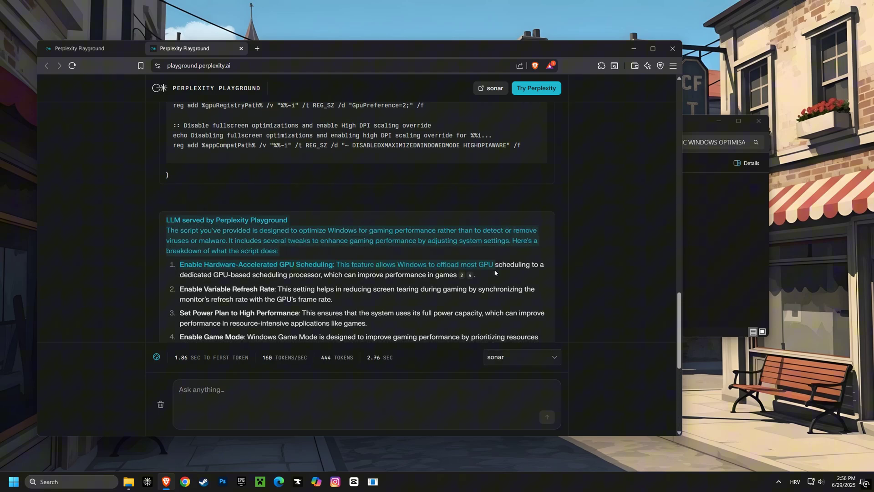
scroll(495, 270, down, 1)
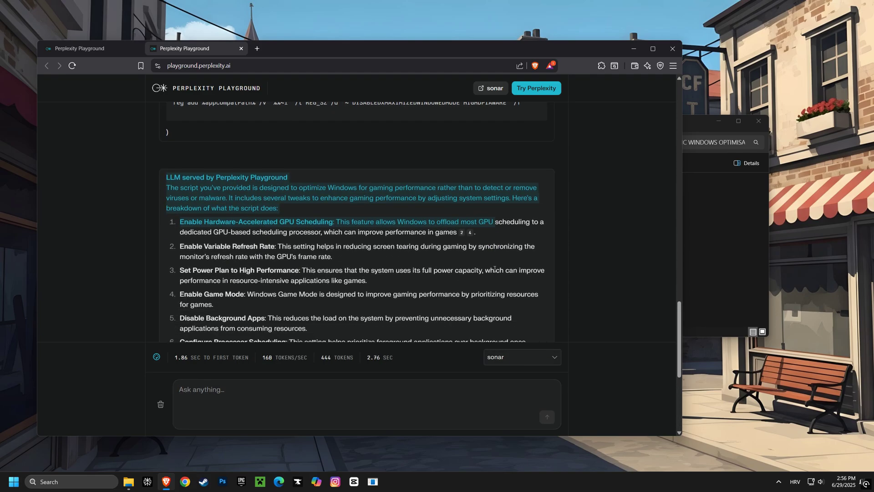
click(438, 196)
scroll(438, 196, down, 3)
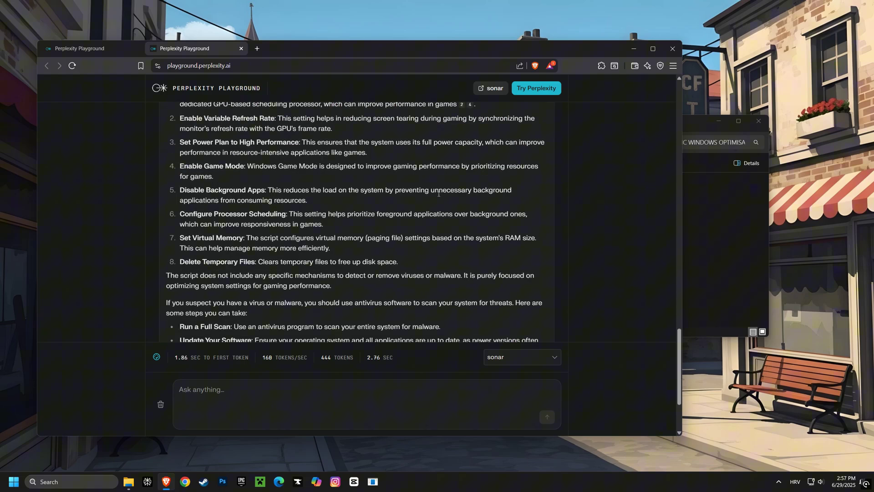
scroll(439, 194, down, 2)
scroll(439, 192, down, 1)
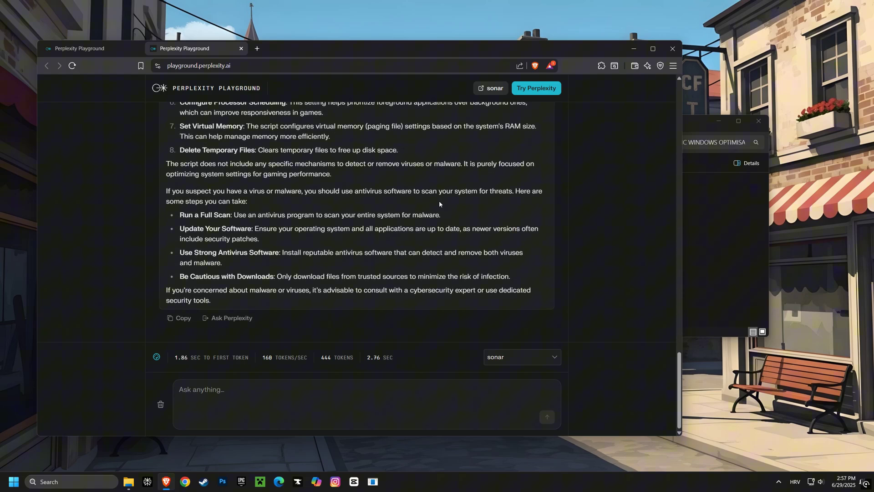
drag(355, 290, 180, 225)
click(436, 220)
scroll(436, 220, up, 5)
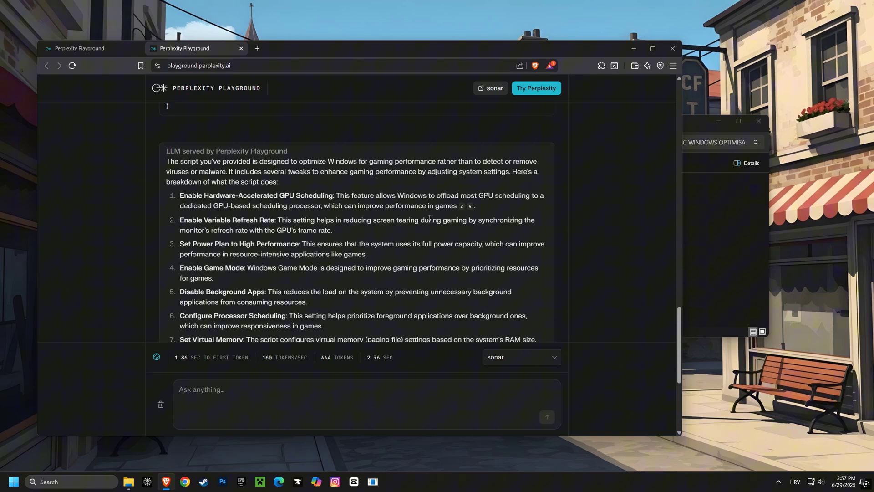
scroll(429, 217, up, 1)
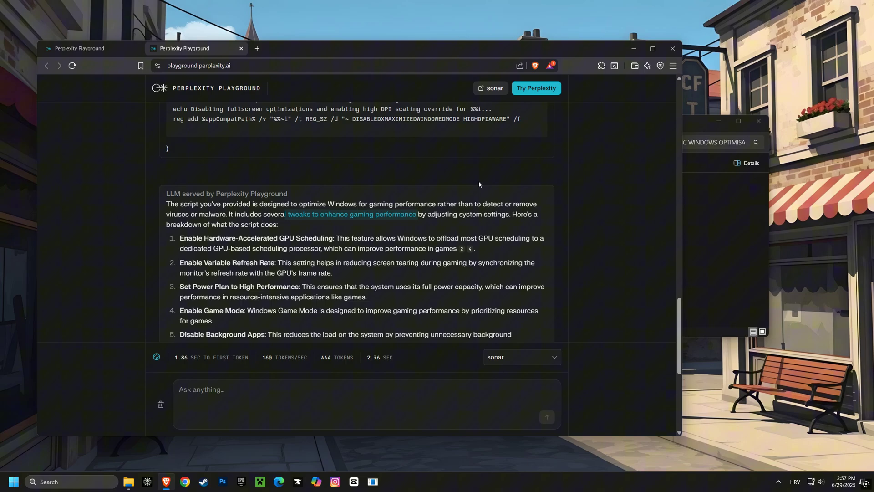
click(674, 51)
Run the SYSTEM OPTIMIZATION batch file and return to the WINDOWS 11 folder.
click(382, 152)
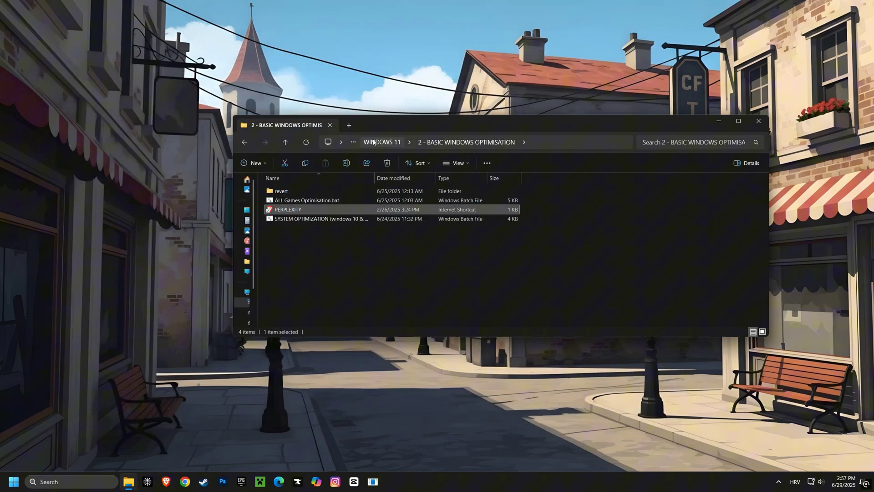
click(287, 220)
double_click(287, 221)
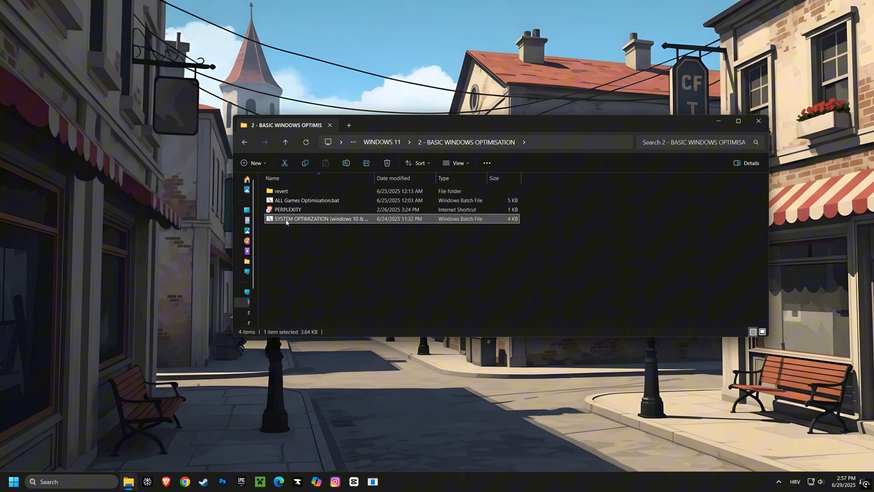
click(245, 143)
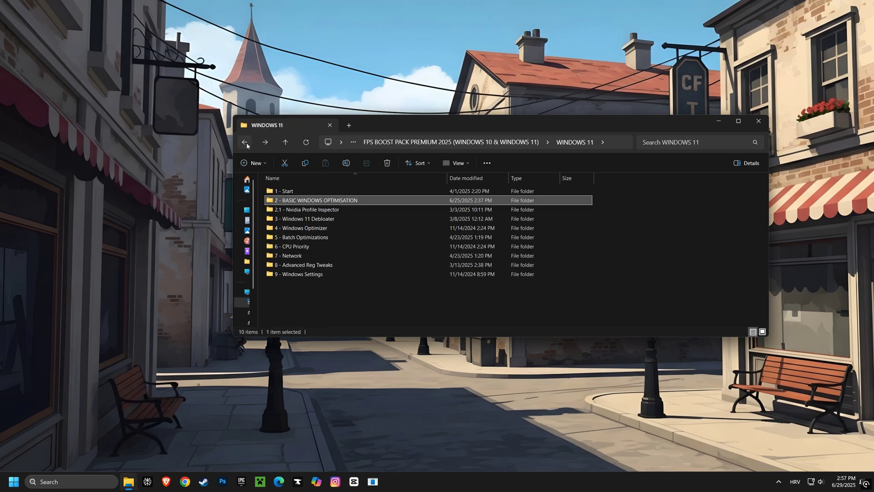
Load the !ABDO Free Settings V2.nip profile into NVIDIA Profile Inspector, close the program, and return to the WINDOWS 11 folder.
double_click(302, 210)
double_click(296, 201)
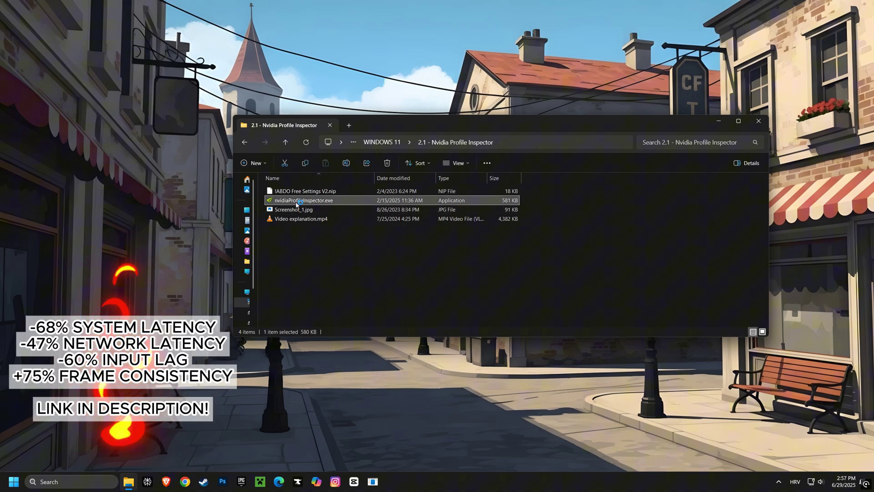
drag(304, 124, 406, 111)
click(407, 178)
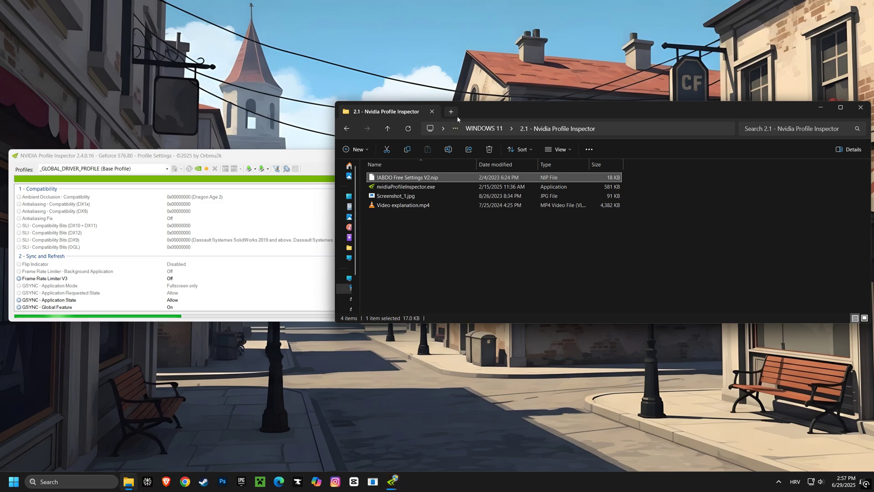
click(463, 270)
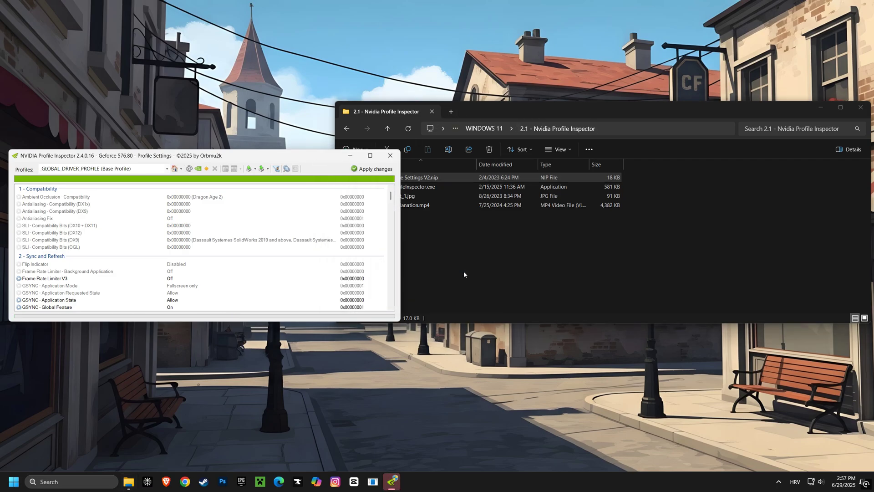
click(392, 156)
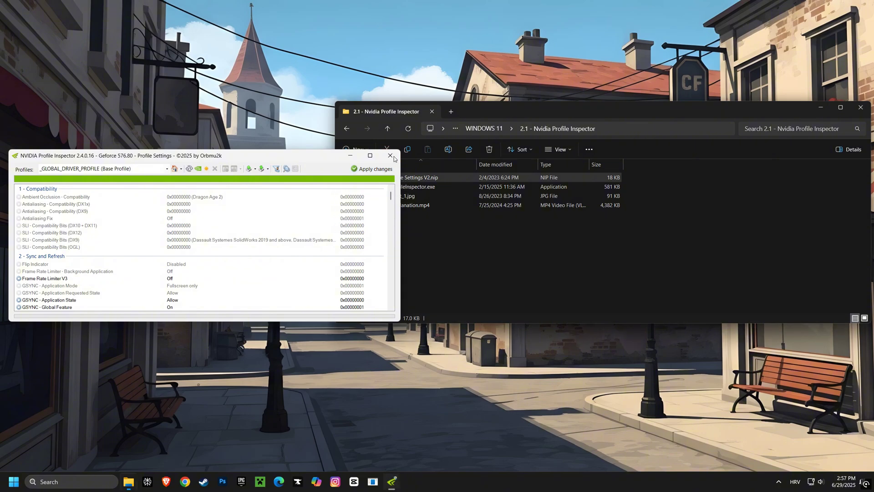
click(347, 129)
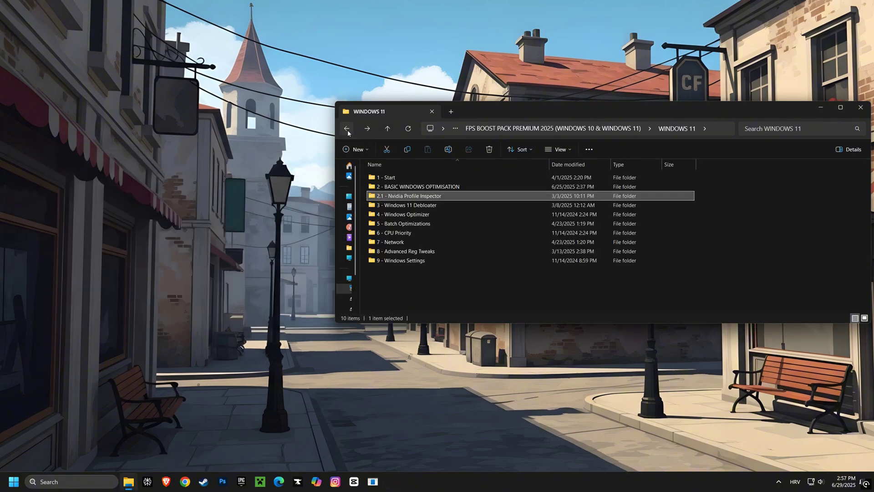
Run the Windows 11 Debloater's Run.bat script in Default Mode and return to the WINDOWS 11 folder.
double_click(400, 205)
double_click(397, 177)
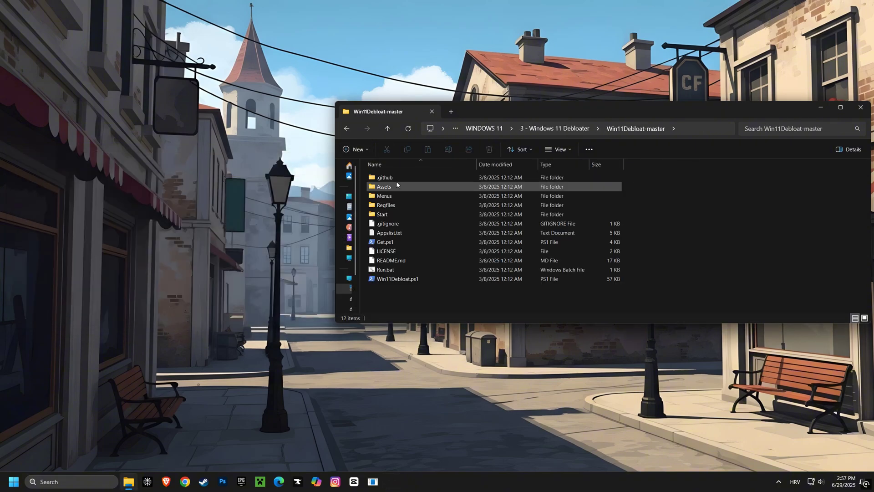
double_click(384, 270)
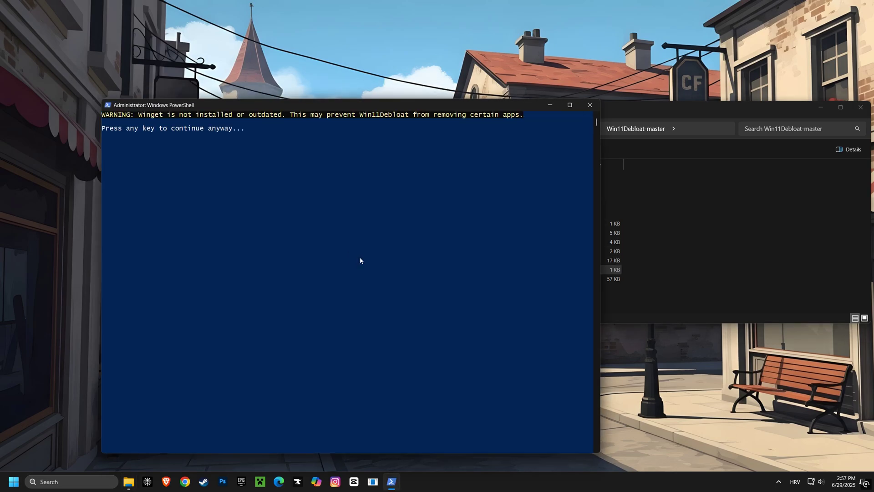
key(Return)
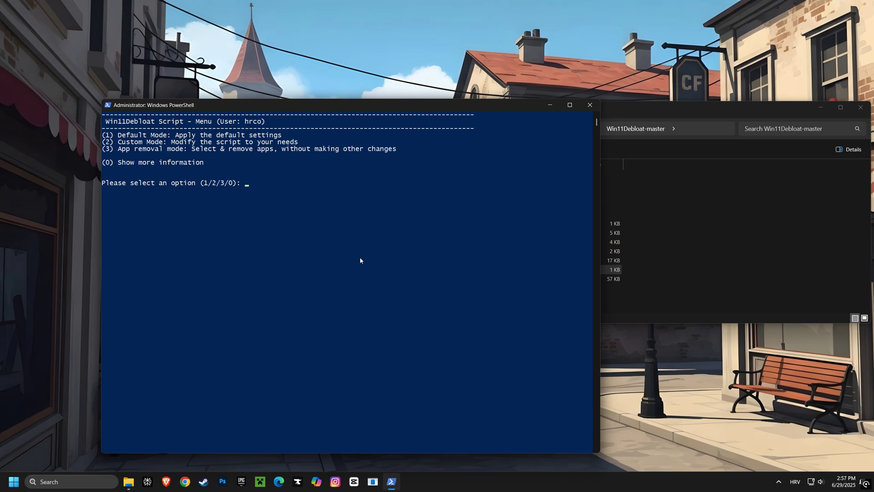
text(1)
key(Return)
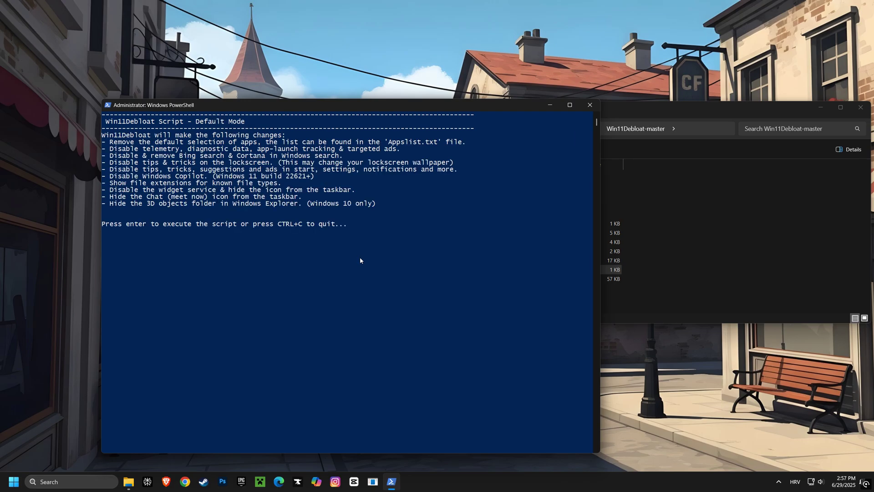
key(Return)
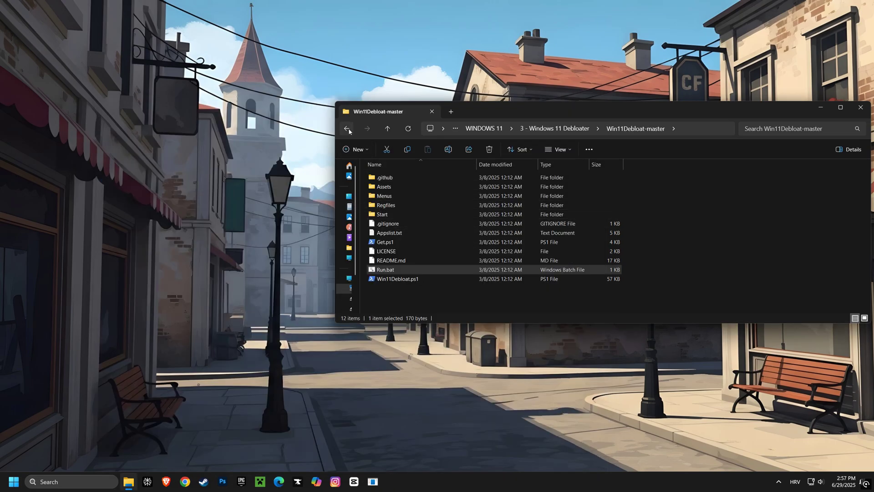
click(347, 128)
click(348, 129)
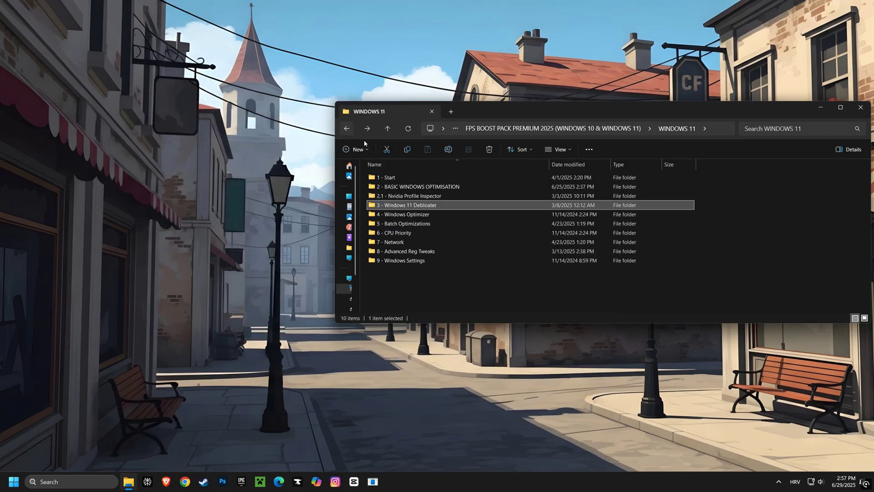
Launch Optimizer-16.7.exe from the Windows Optimizer folder and examine its general and Windows 11 optimization settings.
double_click(403, 216)
click(396, 199)
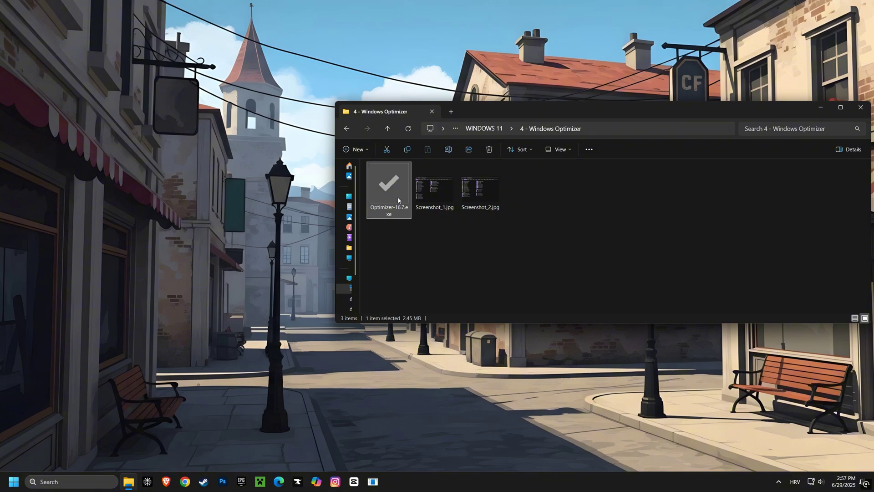
double_click(398, 199)
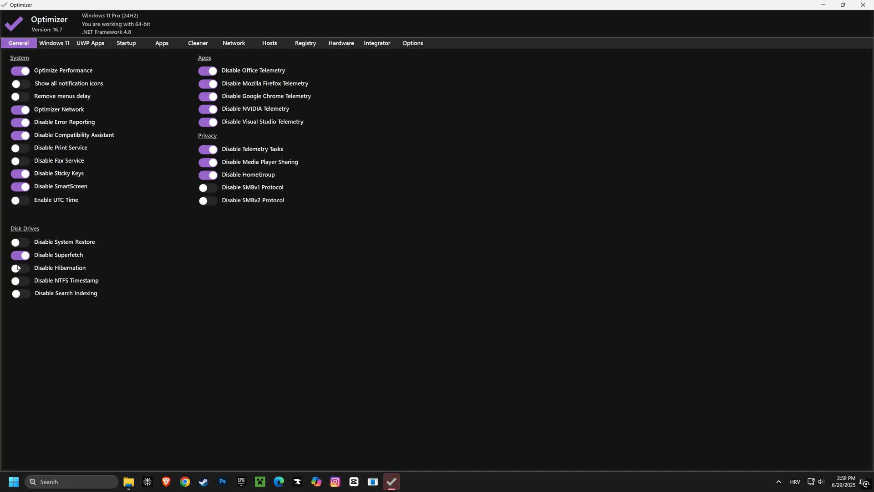
click(54, 45)
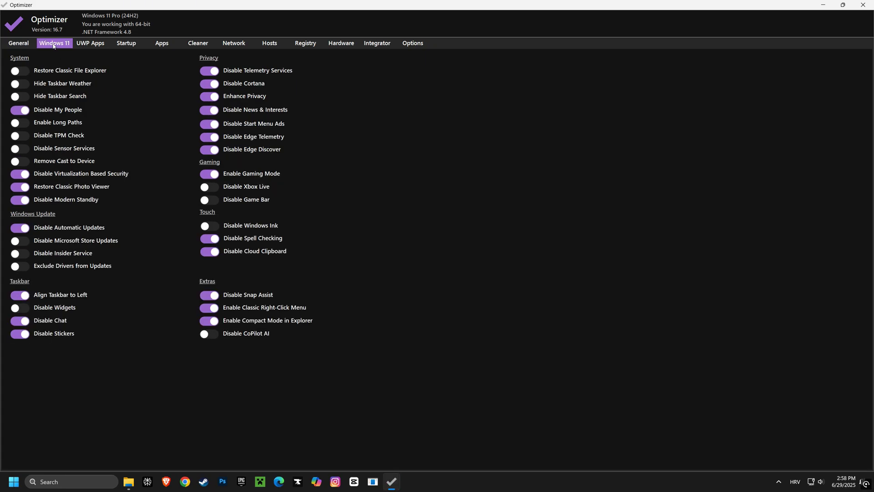